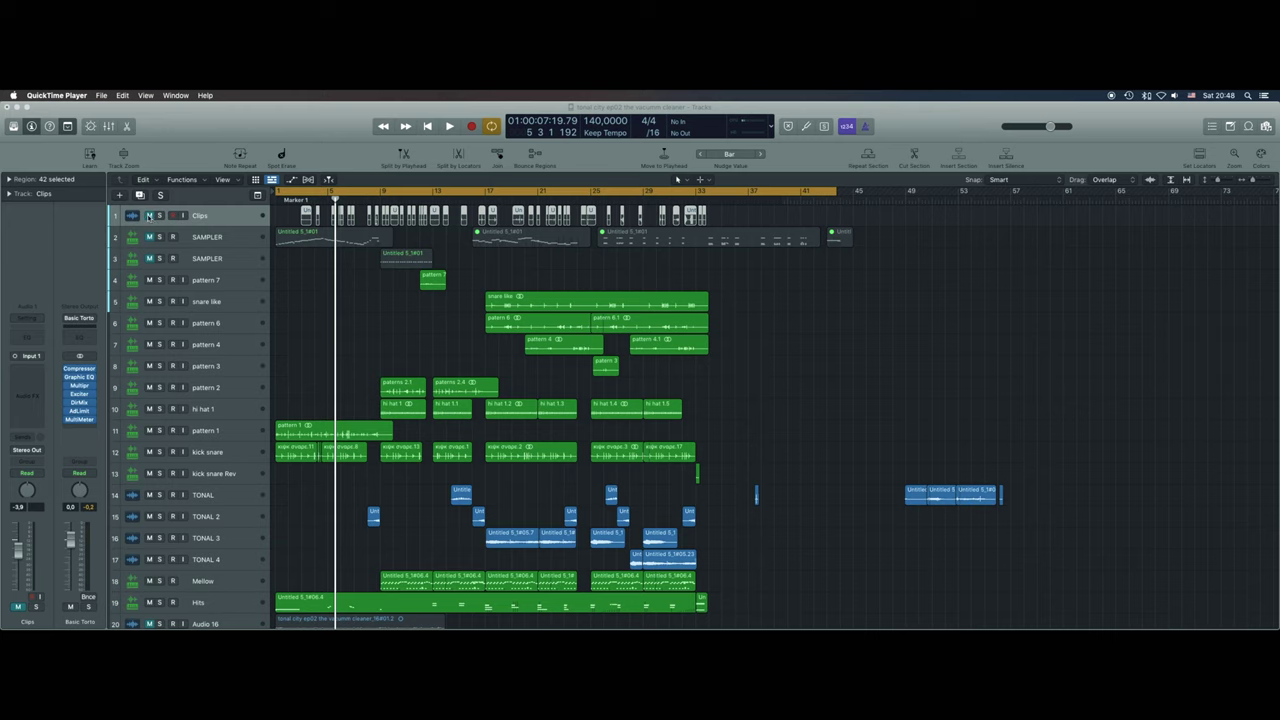
Bring the Logic project forward, make the track rows taller and zoom the timeline in.
{"action": "left_click", "coordinate": [149, 216]}
{"action": "key", "text": "super+Down"}
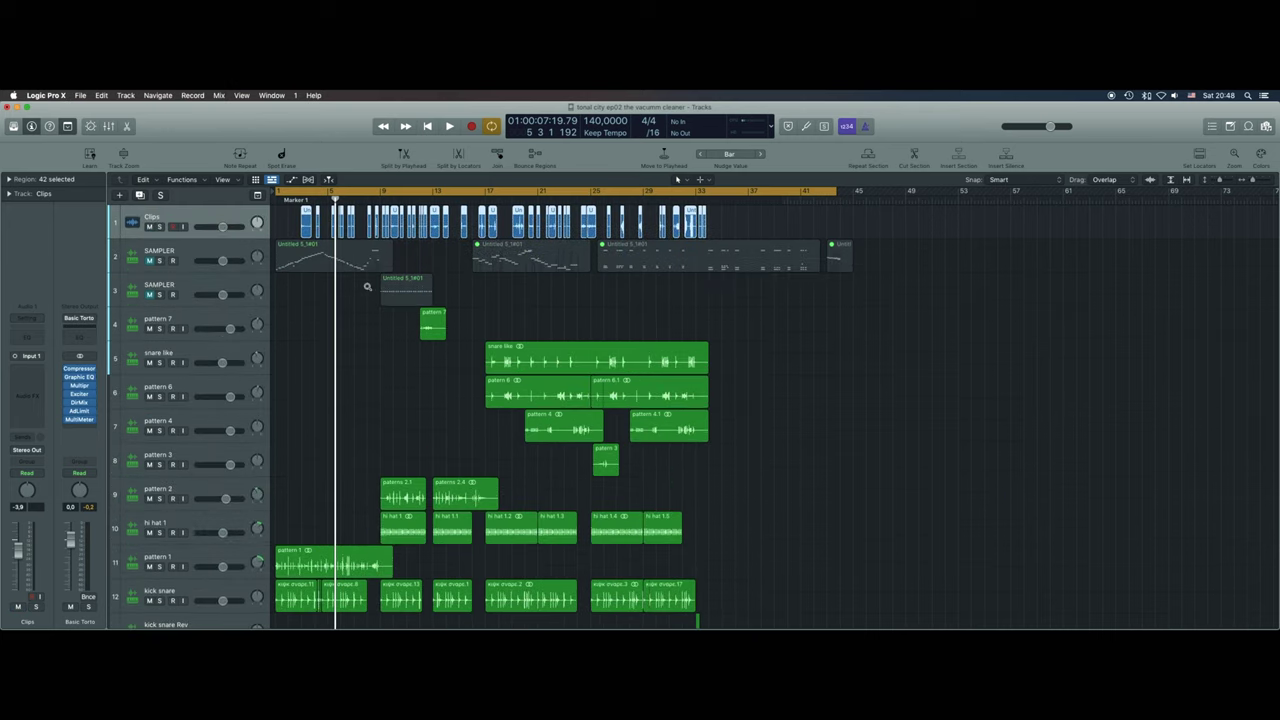
{"action": "key", "text": "super+Down"}
{"action": "key", "text": "super+Right"}
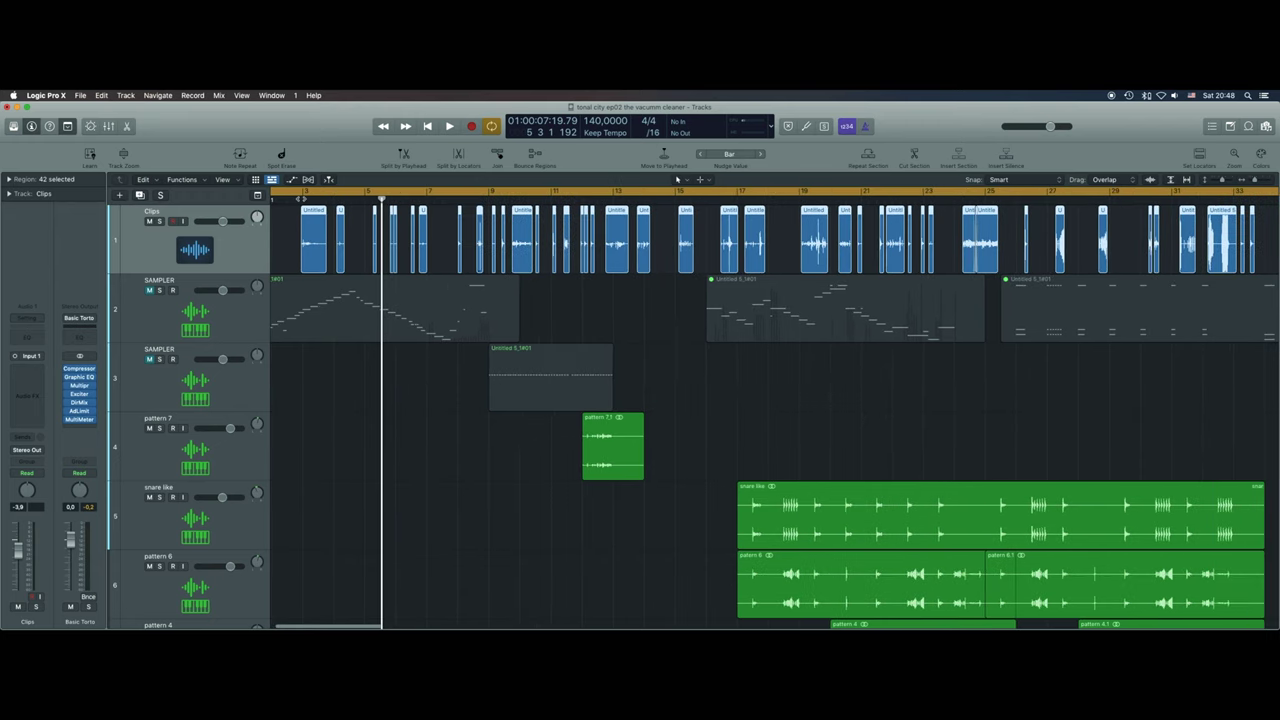
Solo and play the Clips track from a later bar, then marquee-select its 42 sample regions.
{"action": "key", "text": "s"}
{"action": "key", "text": "space"}
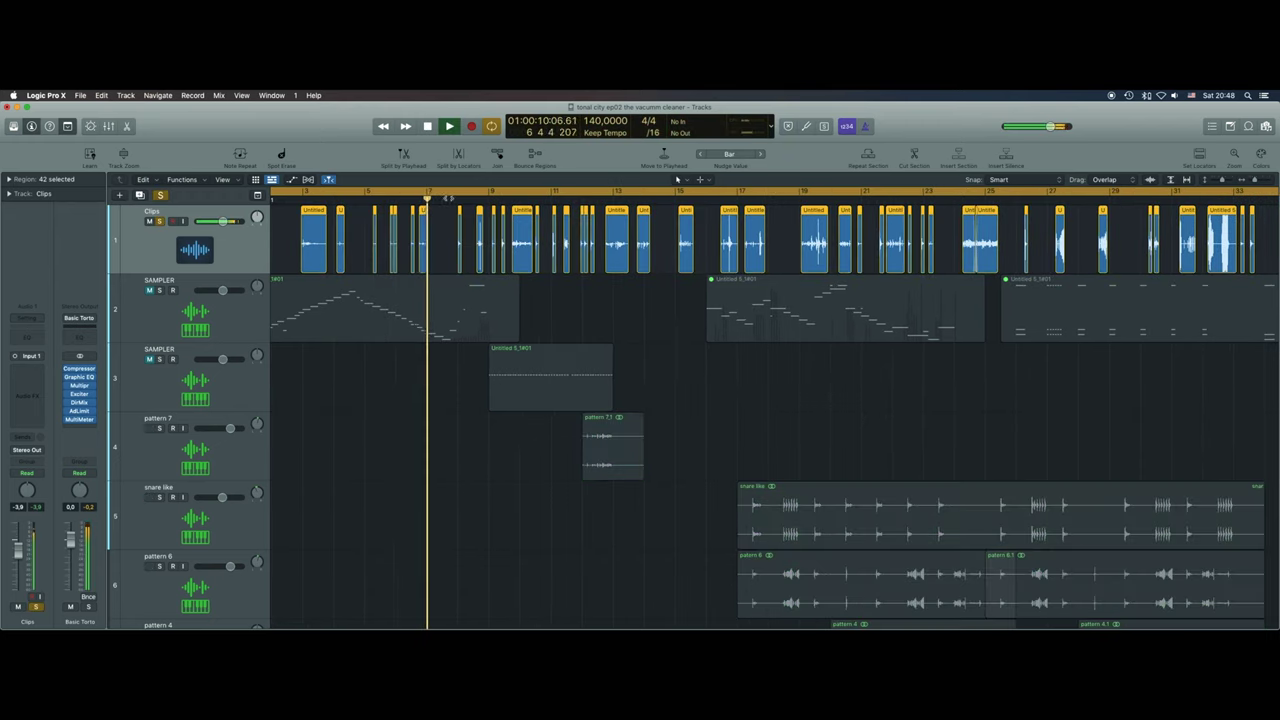
{"action": "left_click", "coordinate": [552, 196]}
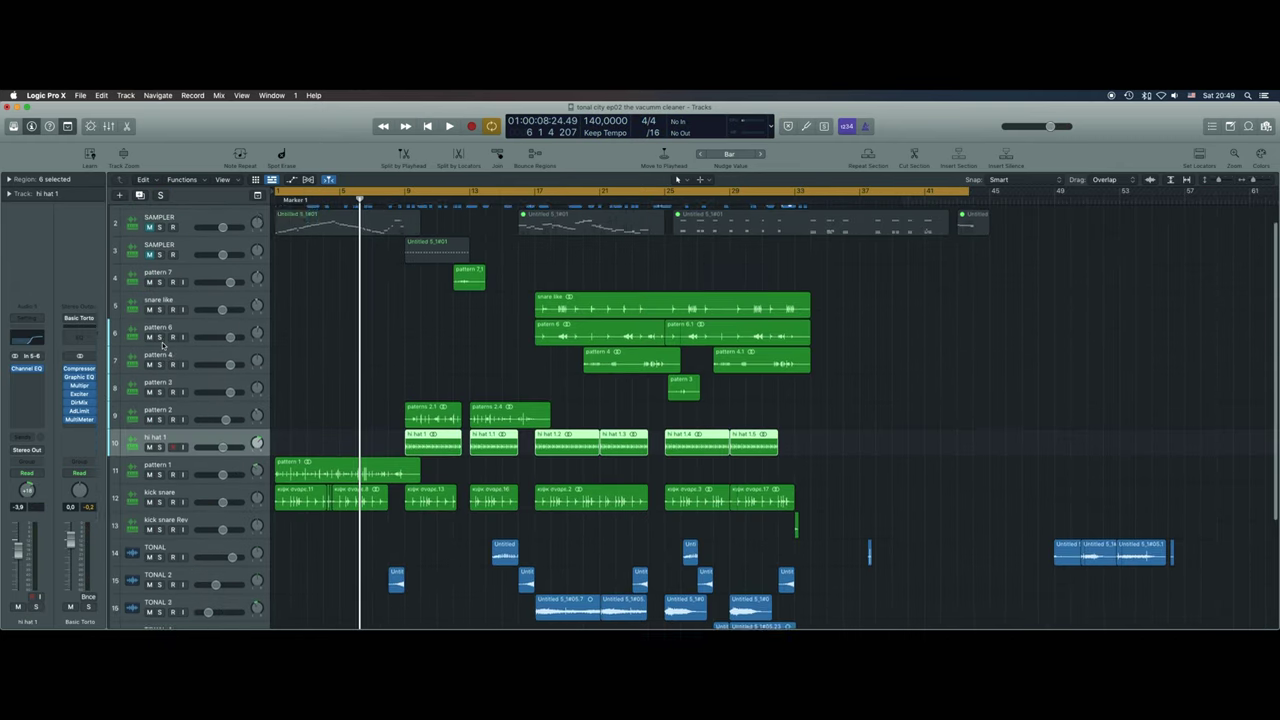
{"action": "scroll", "coordinate": [163, 345], "scroll_direction": "up", "scroll_amount": 2}
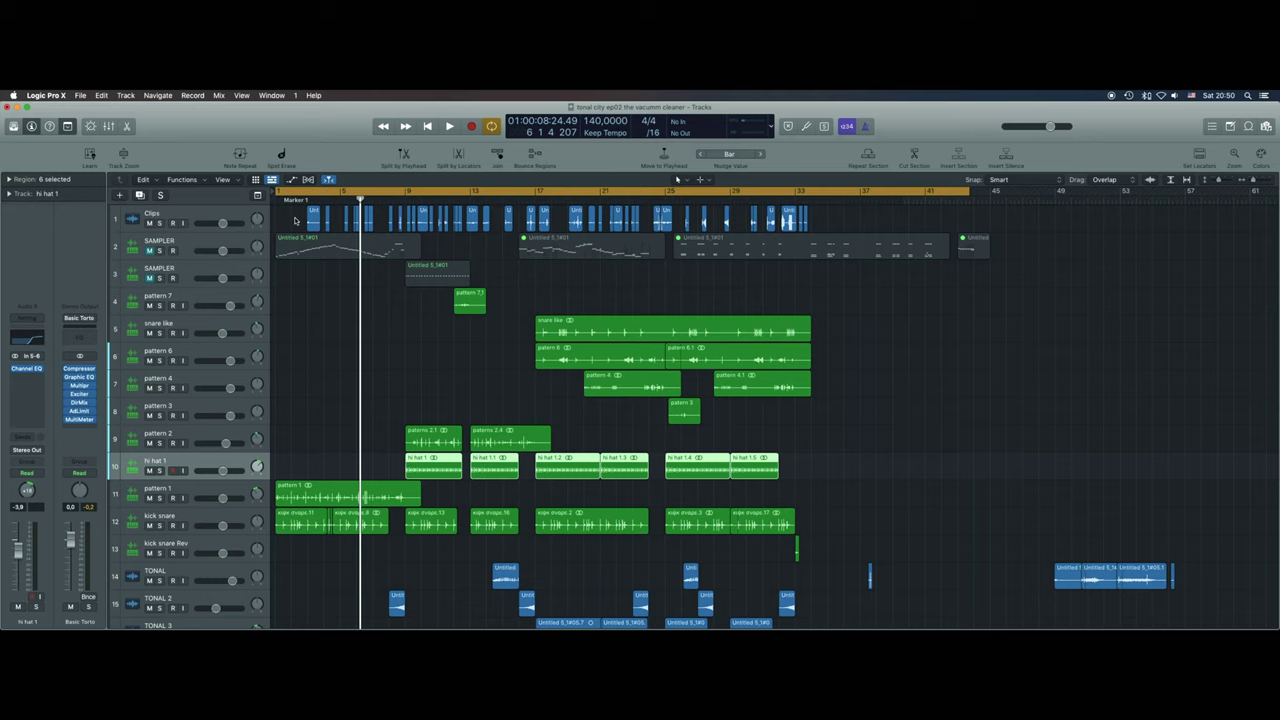
{"action": "left_click_drag", "start_coordinate": [295, 220], "coordinate": [776, 290]}
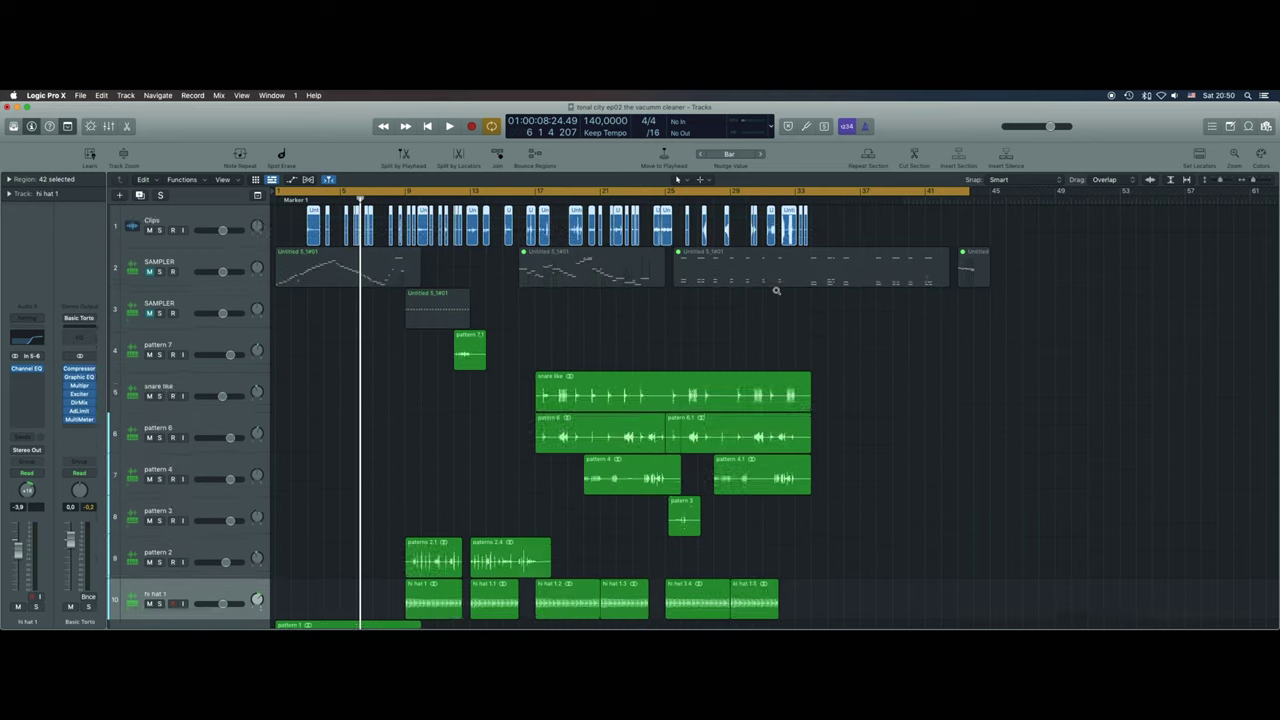
Convert the selected Clips regions to new Sampler track Untitled 5_1#01 and open its Sampler.
{"action": "right_click", "coordinate": [550, 225]}
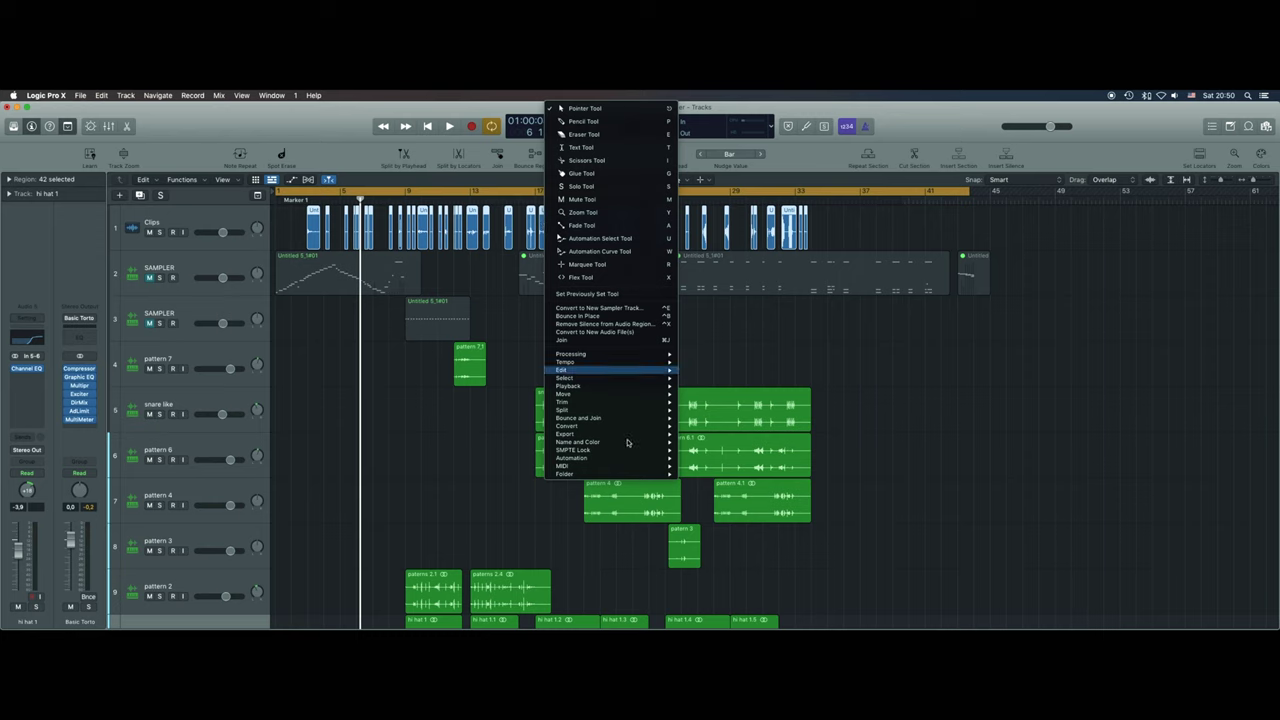
{"action": "mouse_move", "coordinate": [585, 431]}
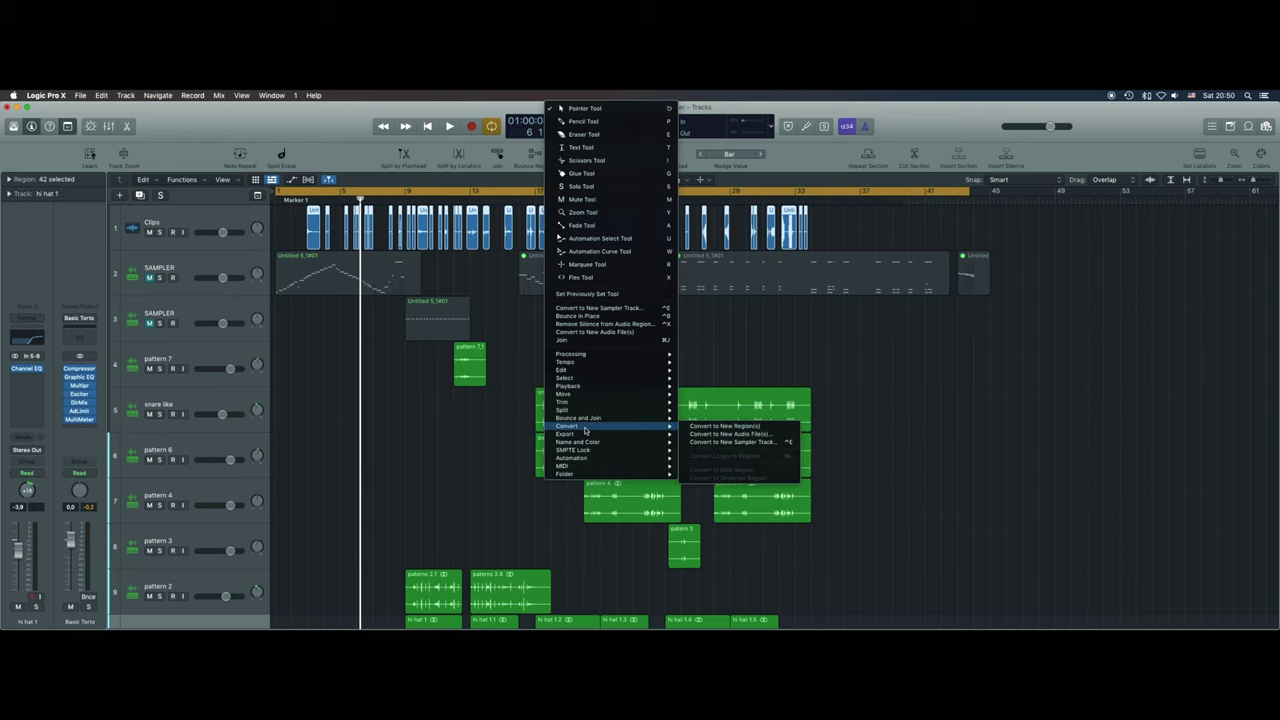
{"action": "left_click", "coordinate": [762, 442]}
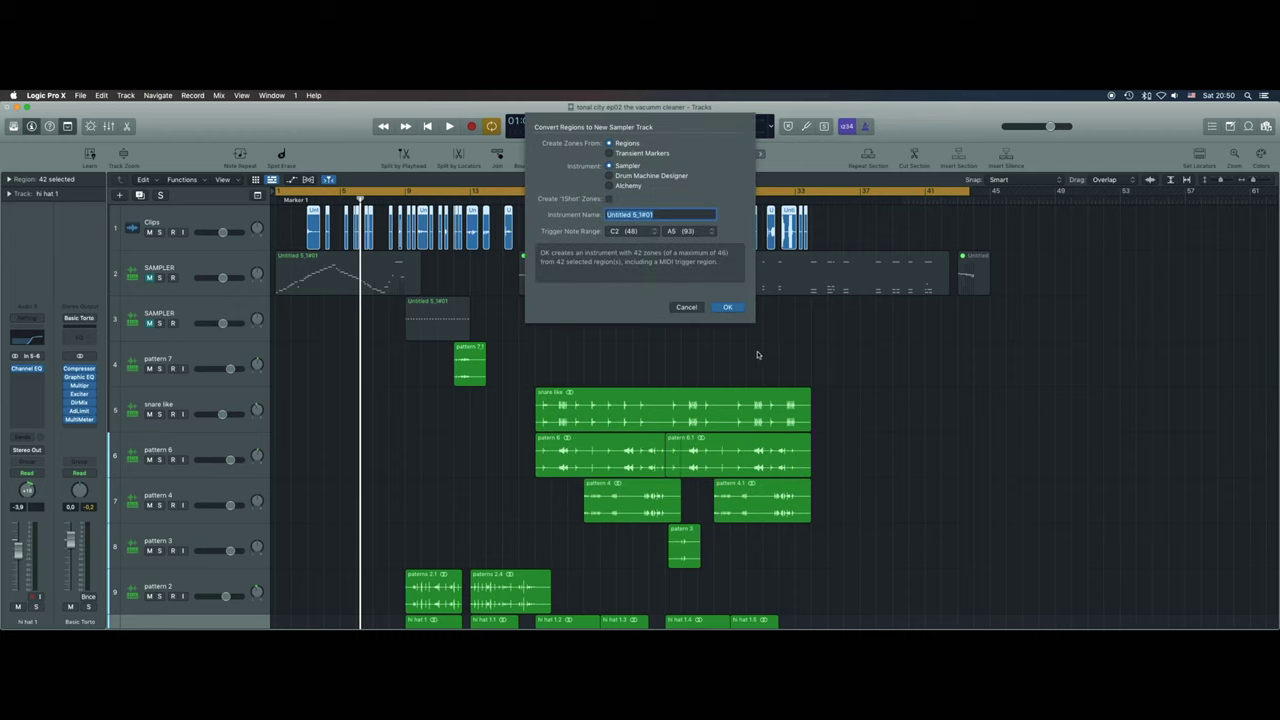
{"action": "left_click", "coordinate": [728, 308]}
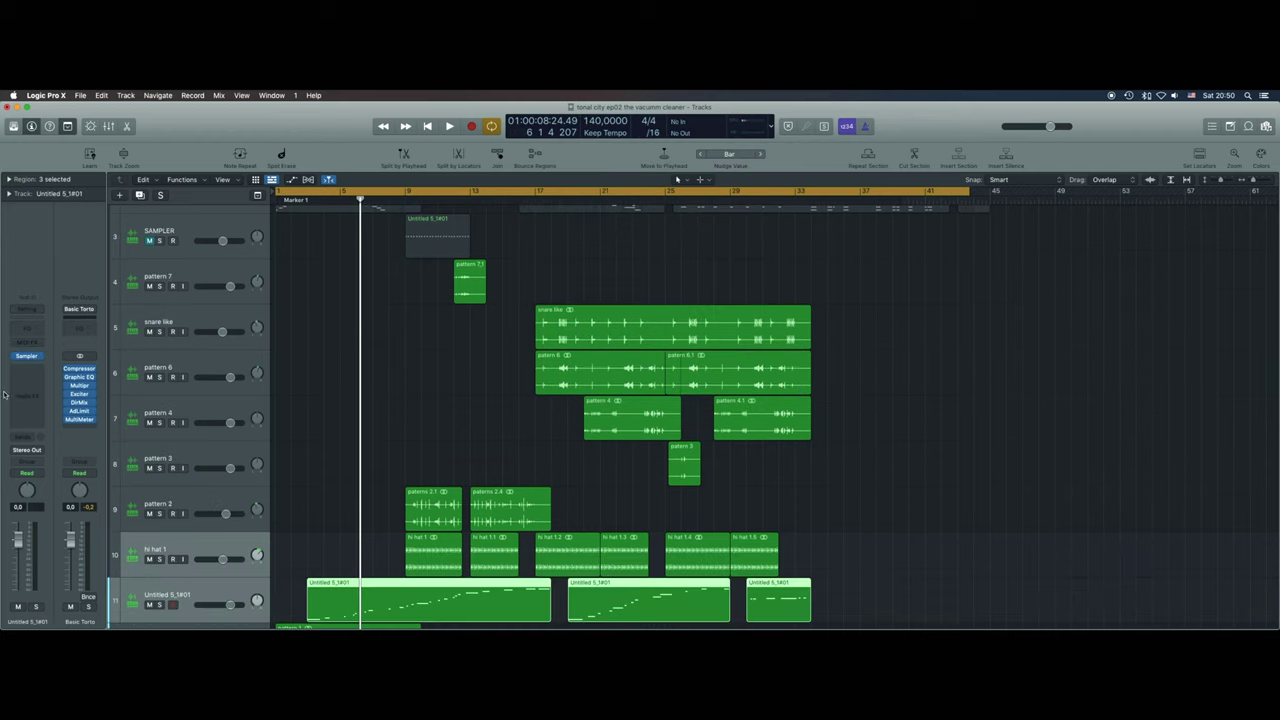
{"action": "left_click", "coordinate": [26, 355]}
{"action": "left_click", "coordinate": [531, 167]}
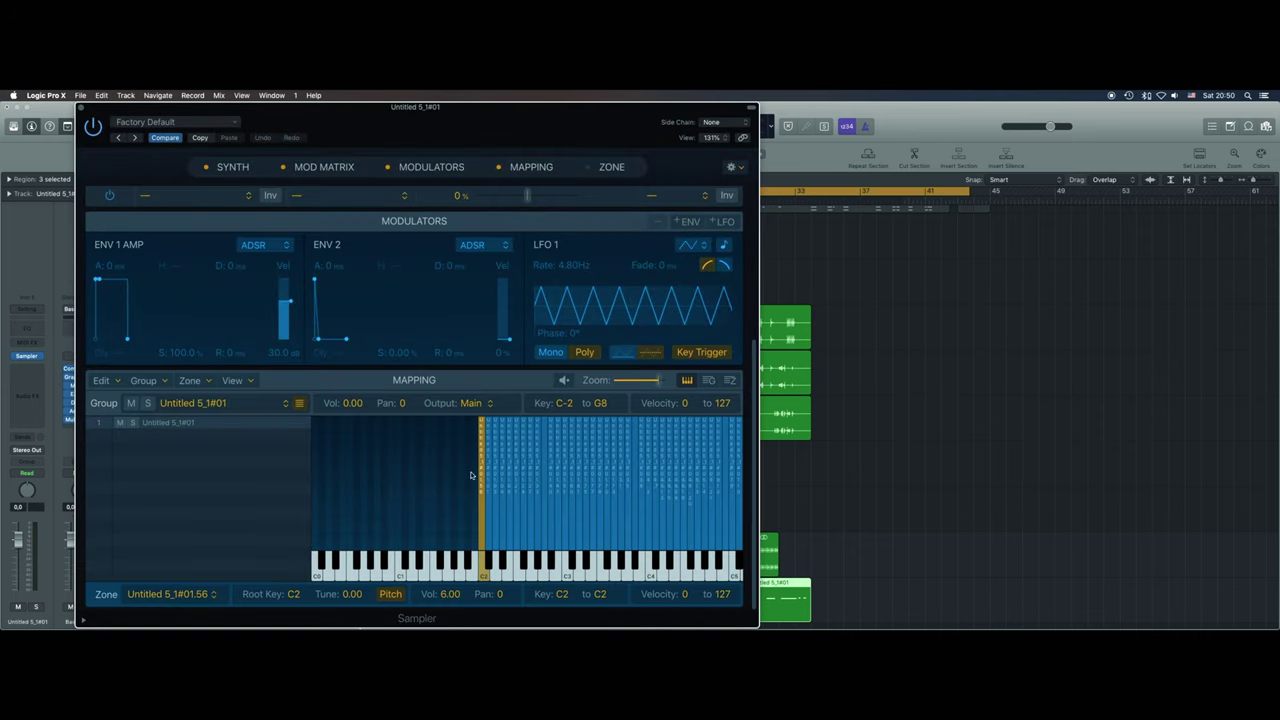
{"action": "left_click_drag", "start_coordinate": [498, 577], "coordinate": [632, 568]}
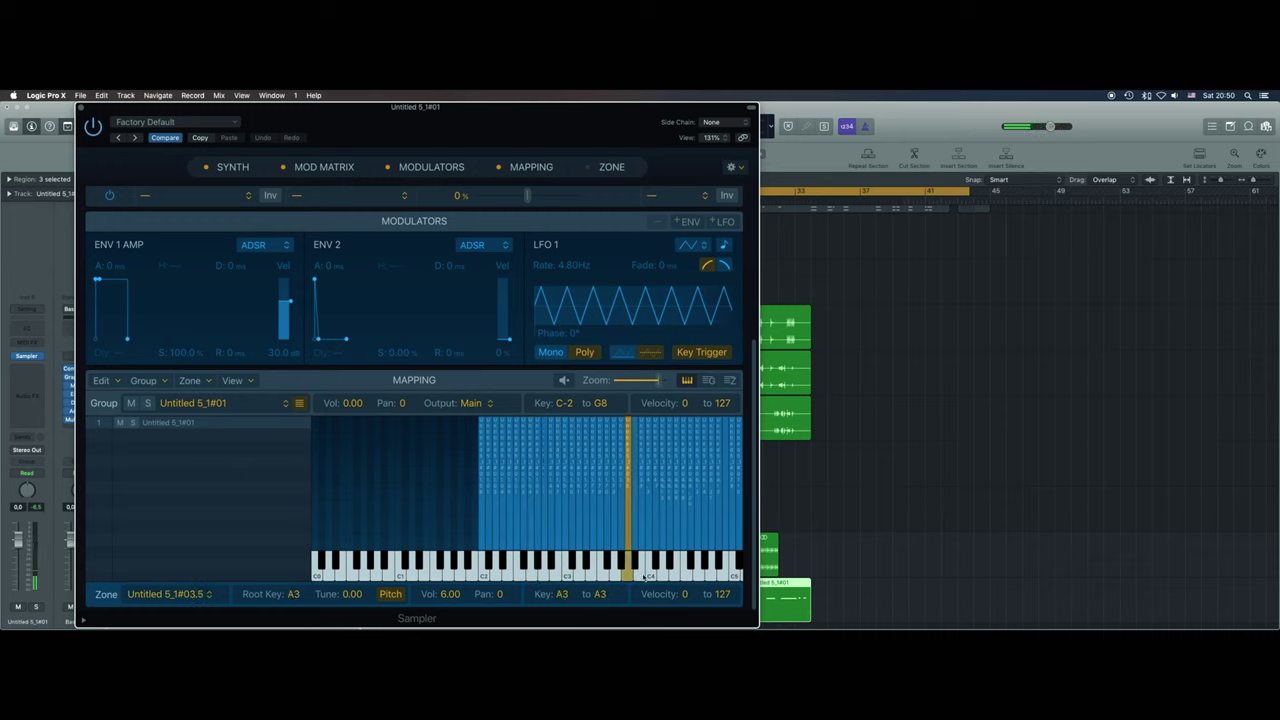
{"action": "left_click", "coordinate": [670, 566]}
{"action": "left_click", "coordinate": [689, 572]}
{"action": "left_click", "coordinate": [700, 572]}
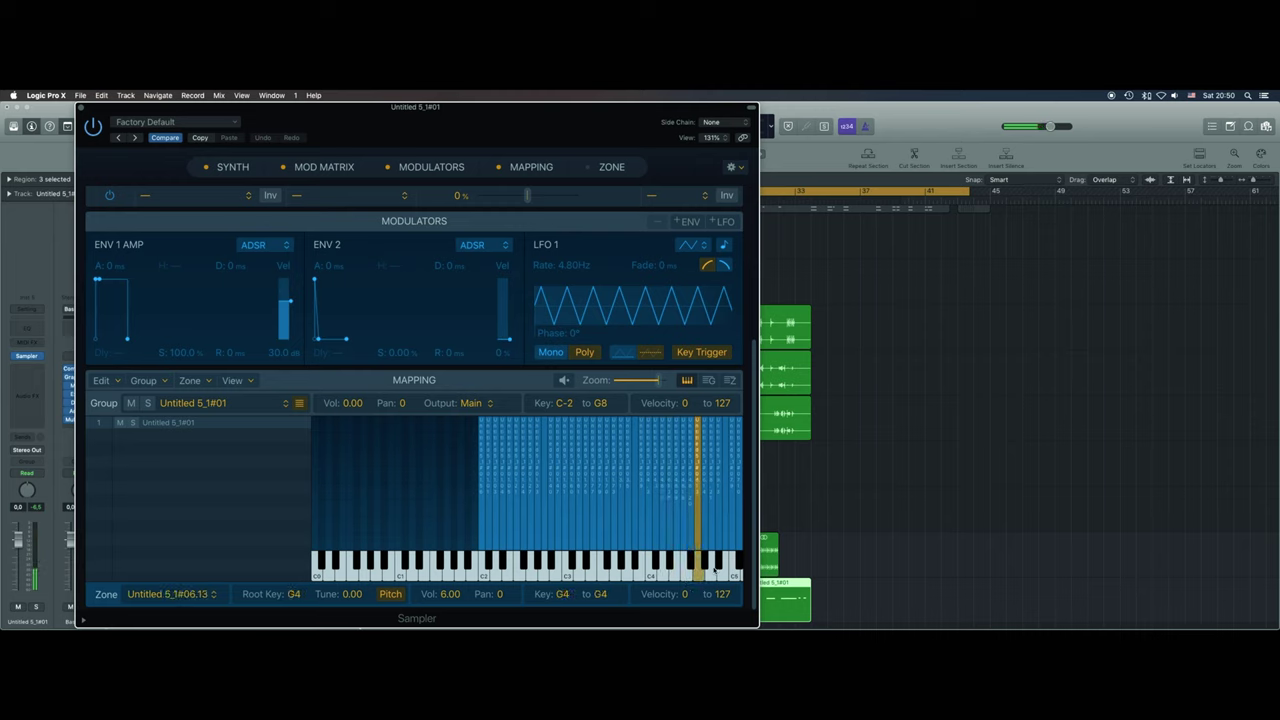
{"action": "key", "text": "Right"}
{"action": "key", "text": "Right"}
{"action": "key", "text": "Right"}
{"action": "key", "text": "Right"}
{"action": "key", "text": "Right"}
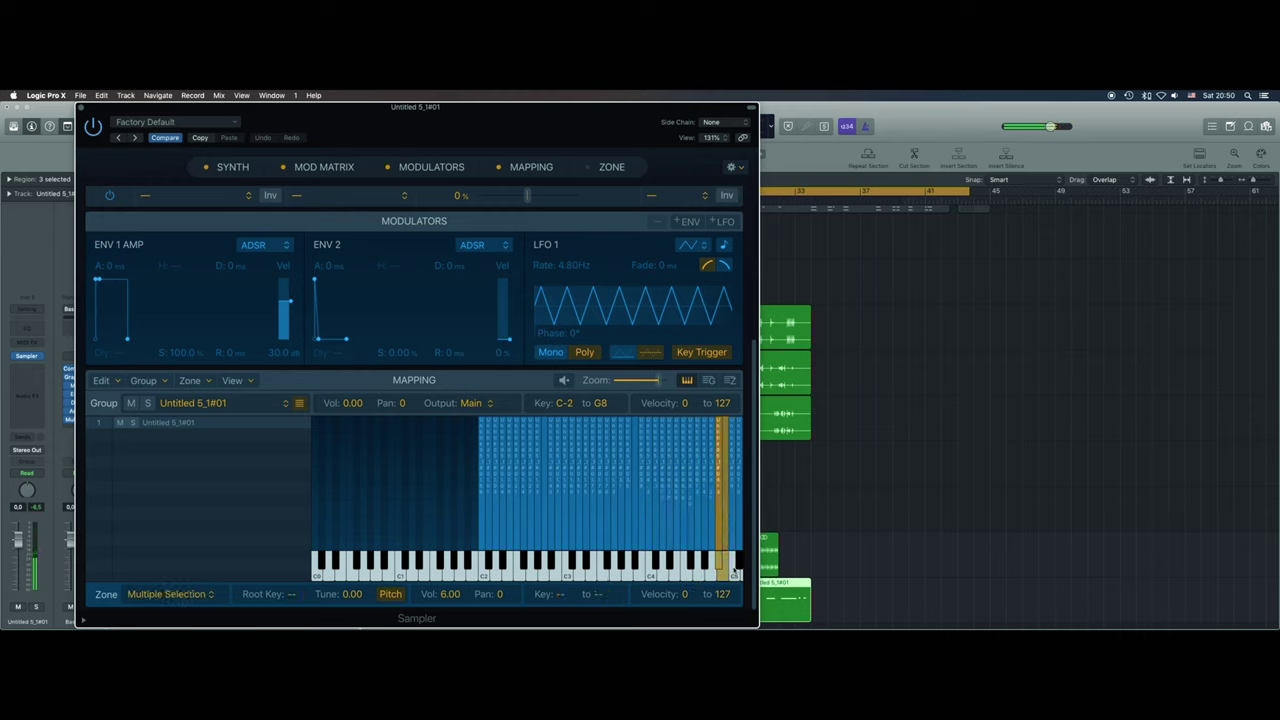
{"action": "scroll", "coordinate": [693, 576], "scroll_direction": "right", "scroll_amount": 5}
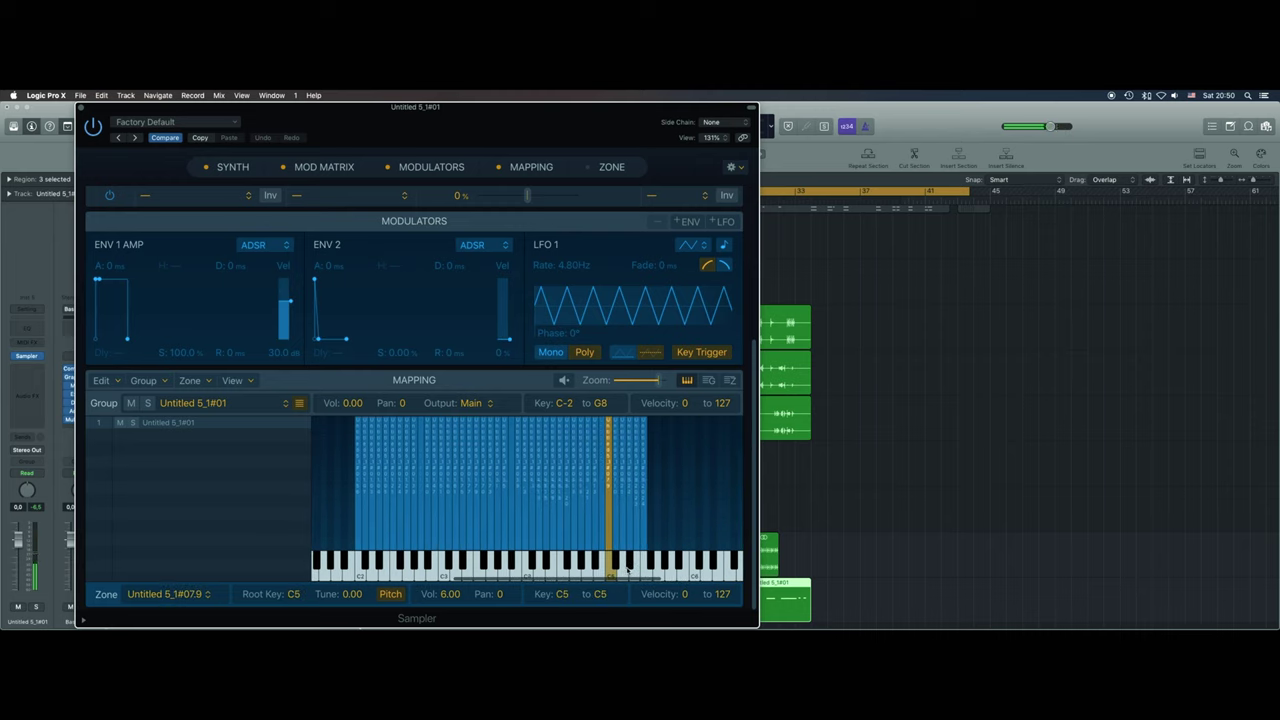
{"action": "key", "text": "Right"}
{"action": "key", "text": "Right"}
{"action": "key", "text": "Right"}
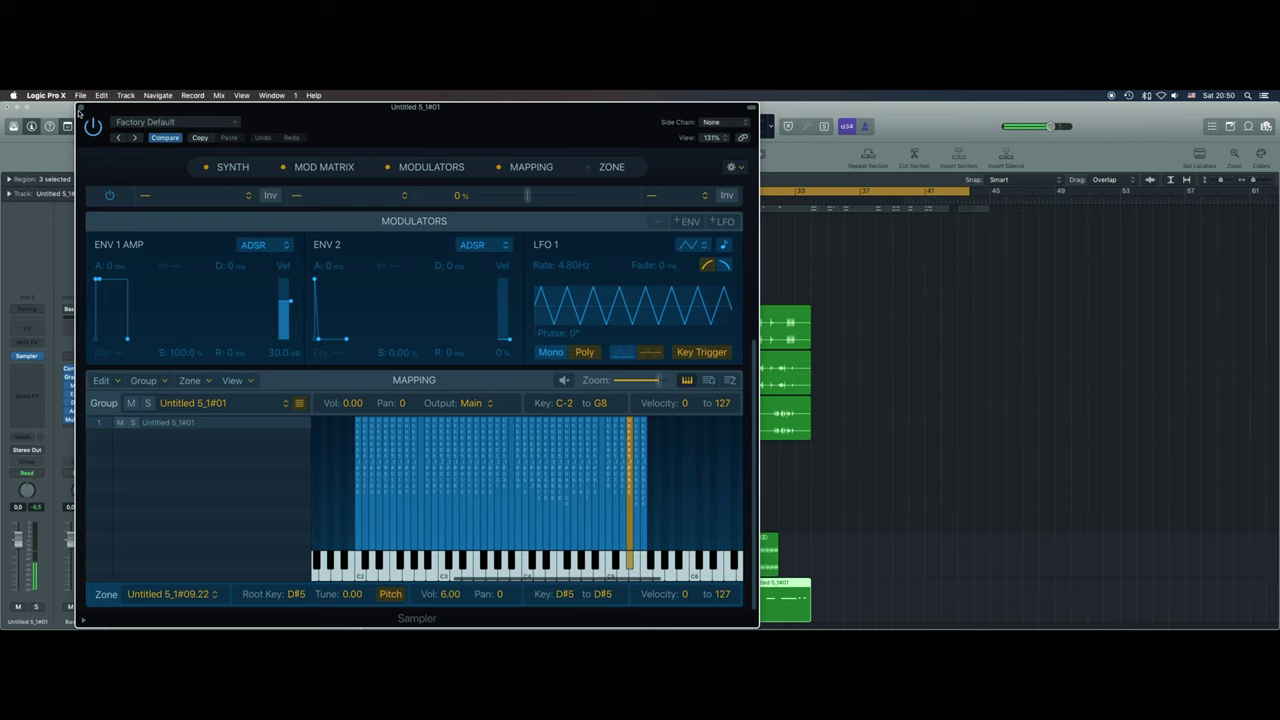
{"action": "left_click", "coordinate": [80, 107]}
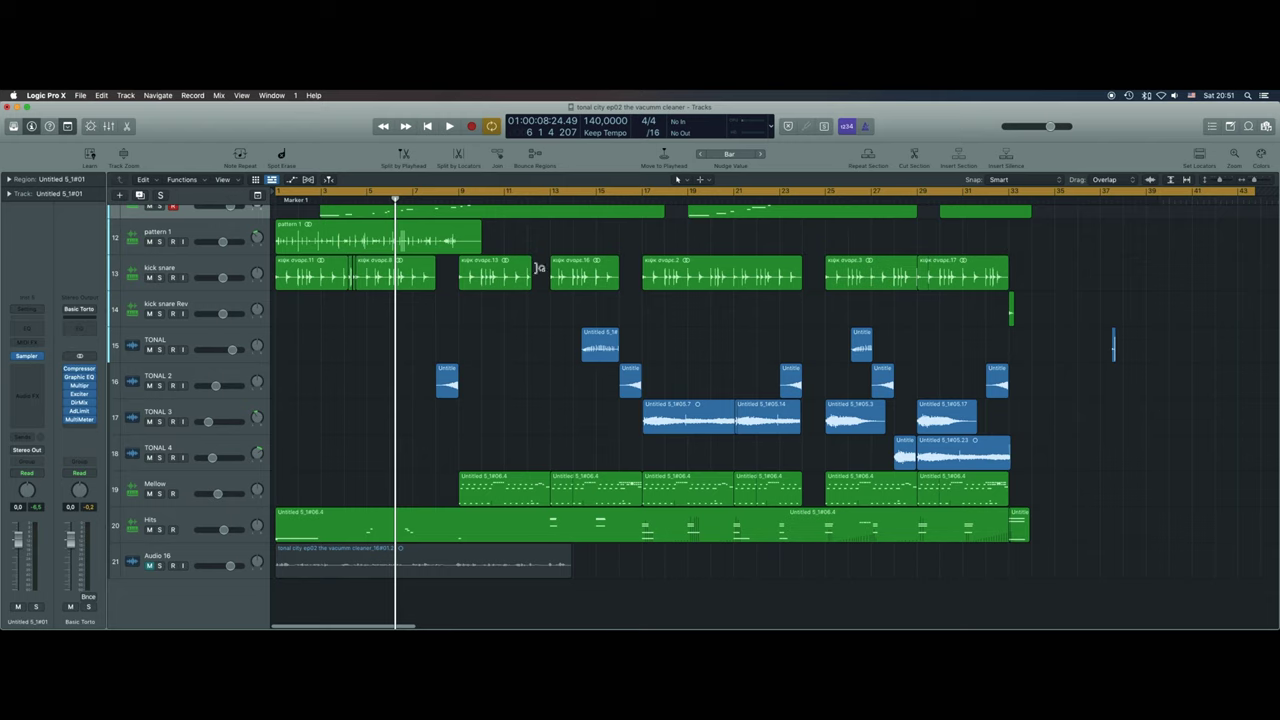
Audition the arrangement from bar 37, stopping and replaying it.
{"action": "scroll", "coordinate": [820, 433], "scroll_direction": "right", "scroll_amount": 10}
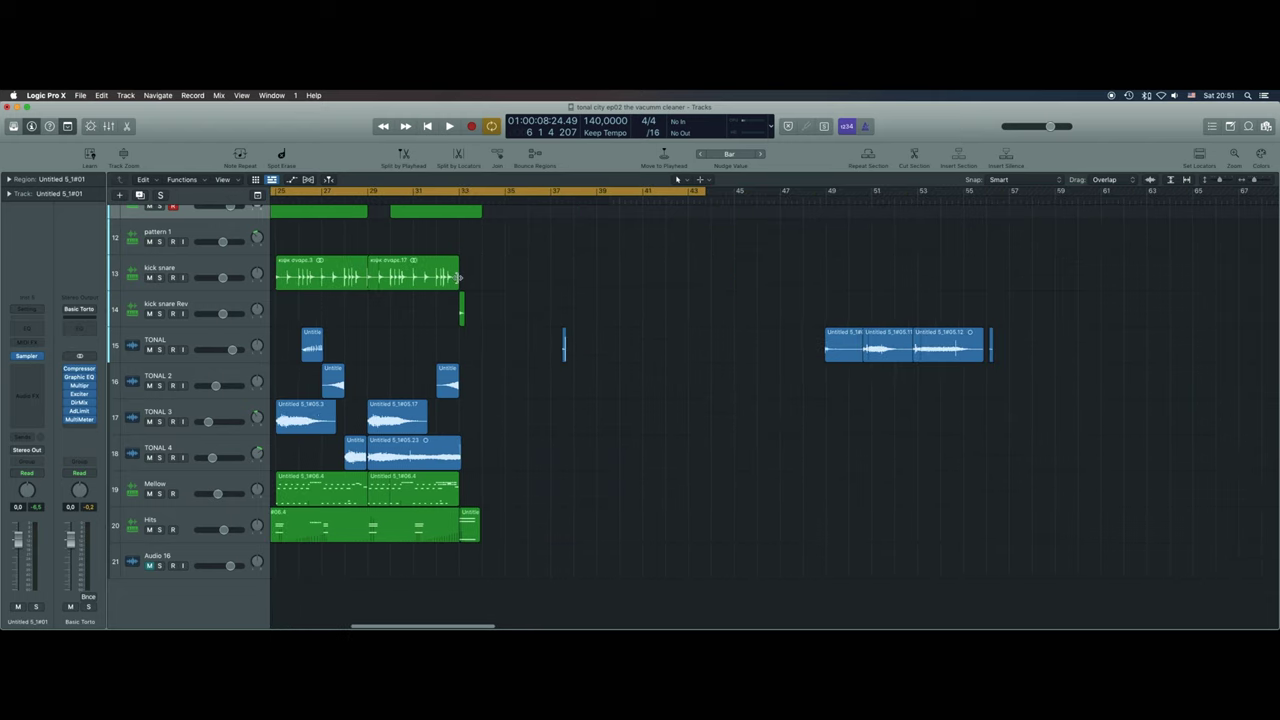
{"action": "double_click", "coordinate": [549, 190]}
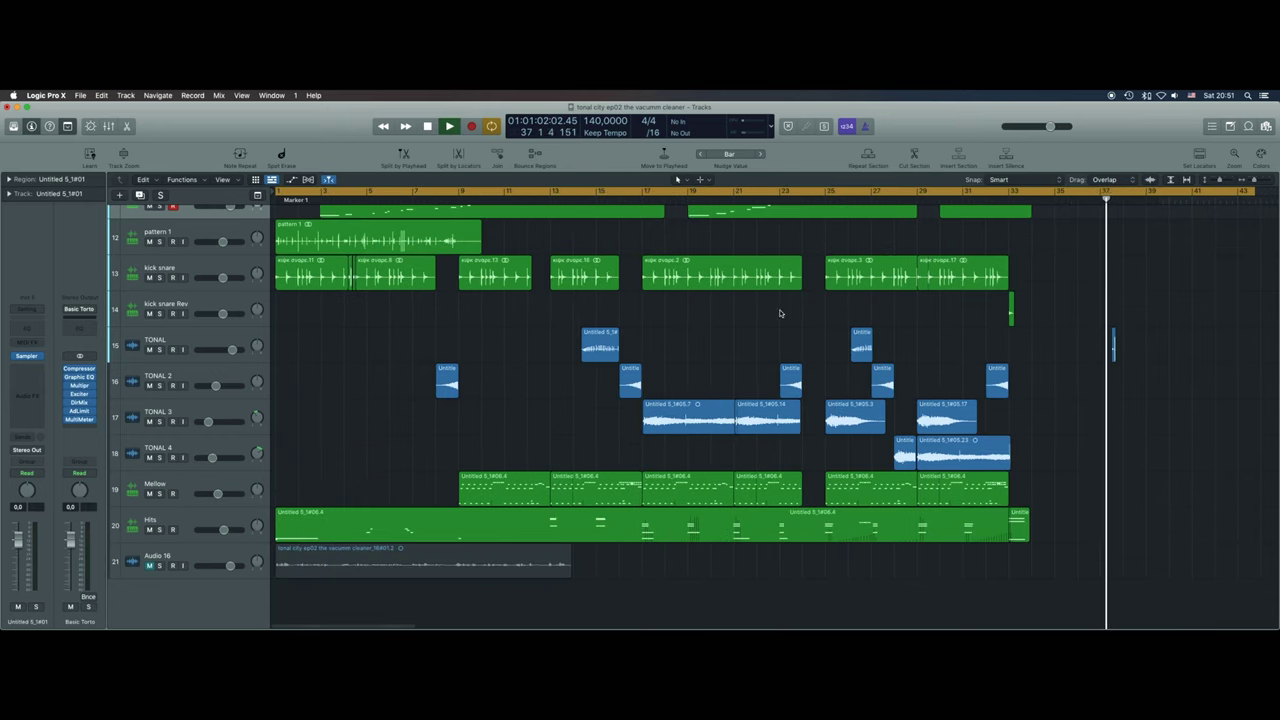
{"action": "scroll", "coordinate": [780, 313], "scroll_direction": "up", "scroll_amount": 3}
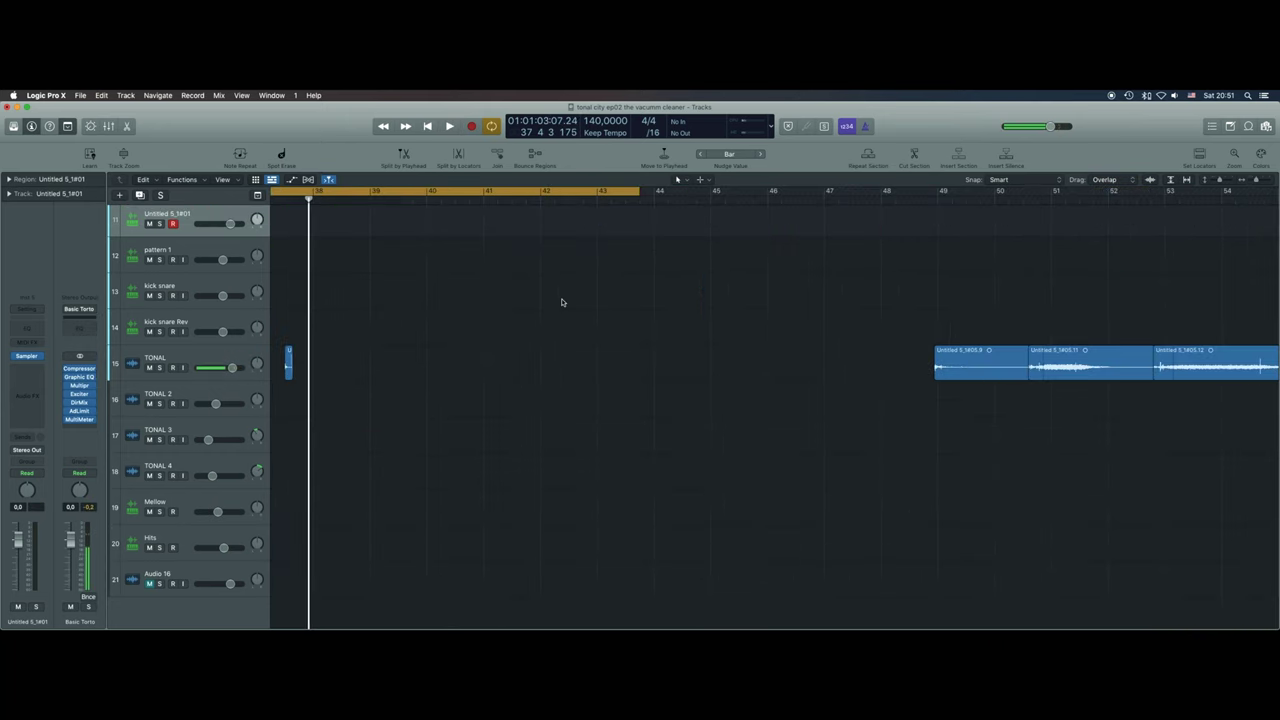
{"action": "scroll", "coordinate": [562, 302], "scroll_direction": "left", "scroll_amount": 3}
{"action": "double_click", "coordinate": [403, 199]}
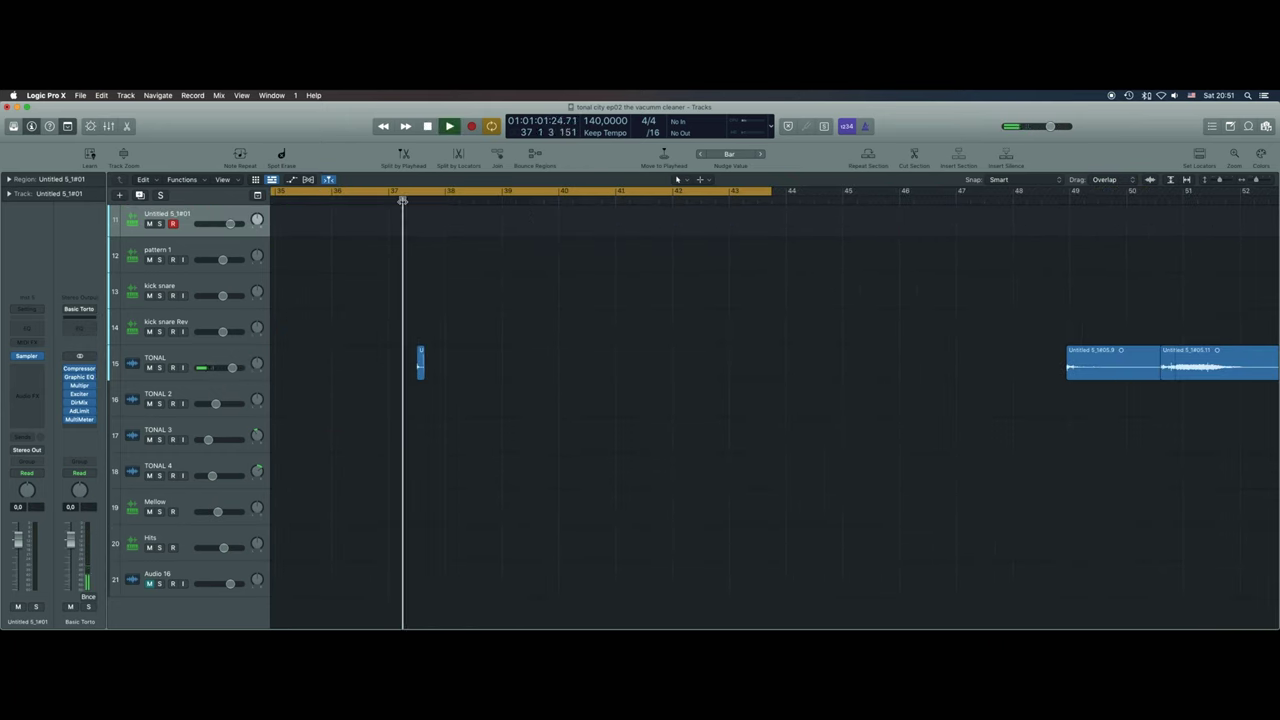
{"action": "key", "text": "space"}
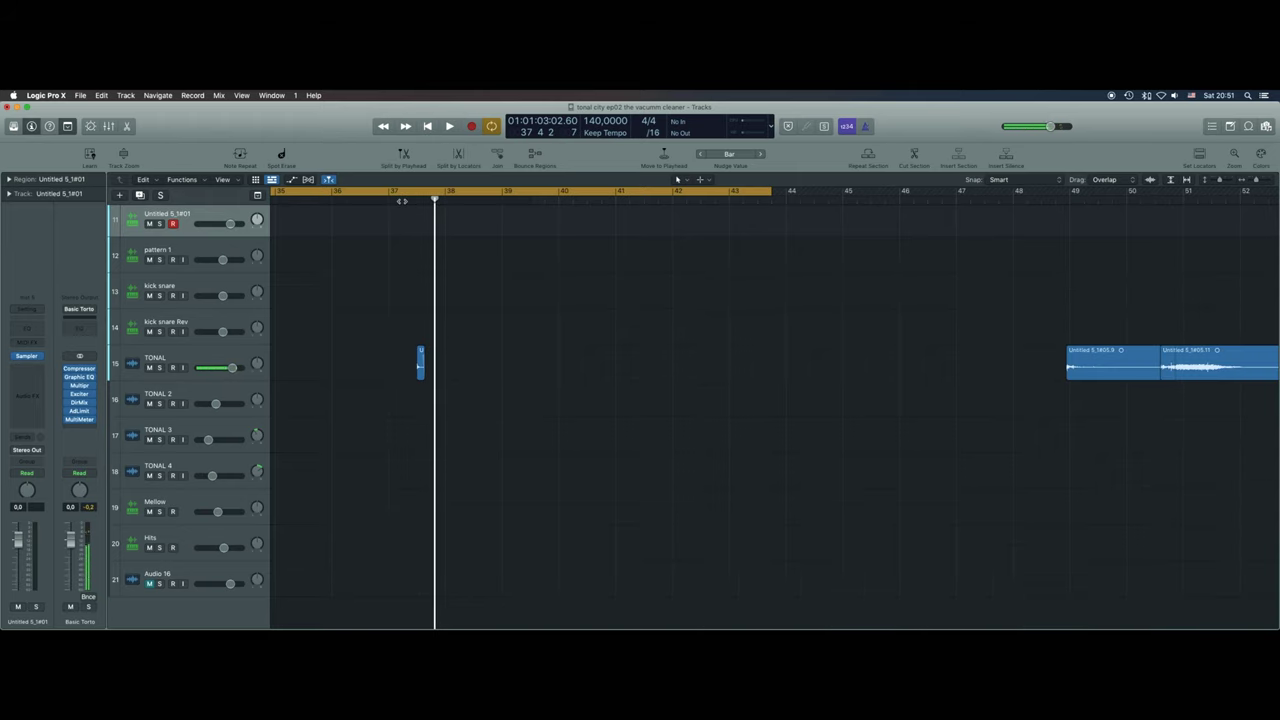
{"action": "key", "text": "space"}
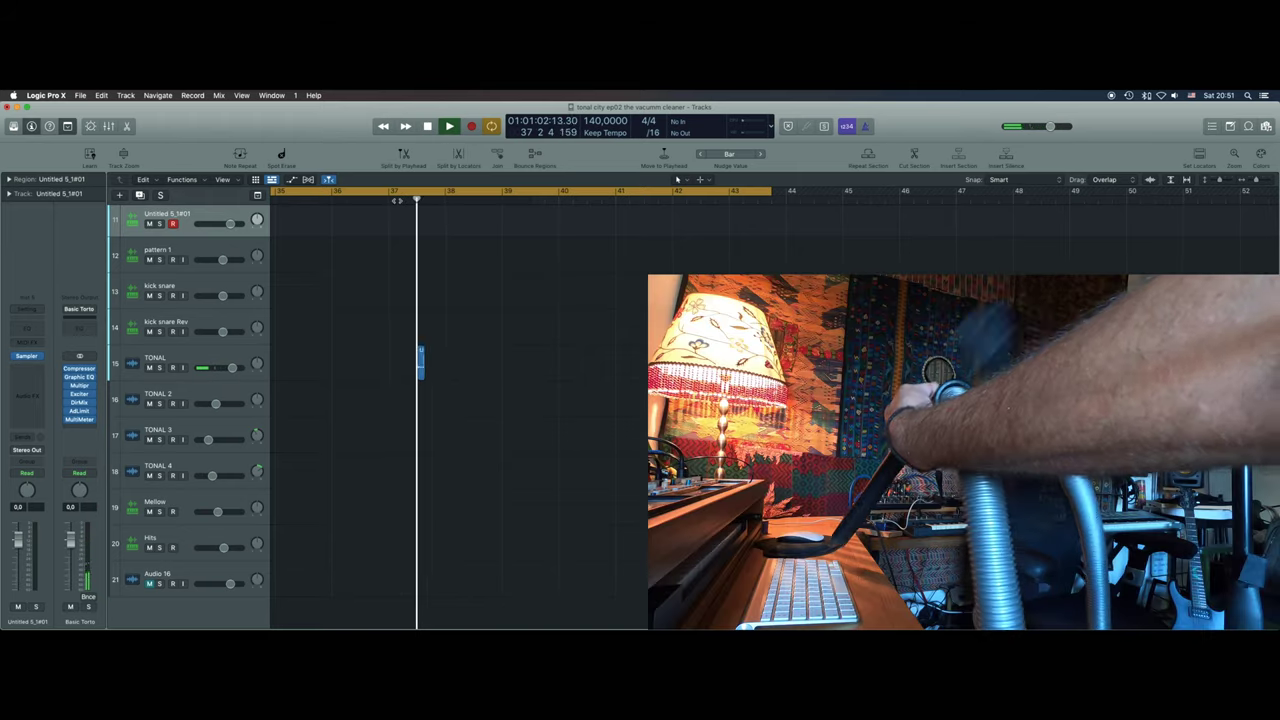
Select the Mellow track with its six regions and open its Sampler instrument.
{"action": "scroll", "coordinate": [502, 336], "scroll_direction": "left", "scroll_amount": 10}
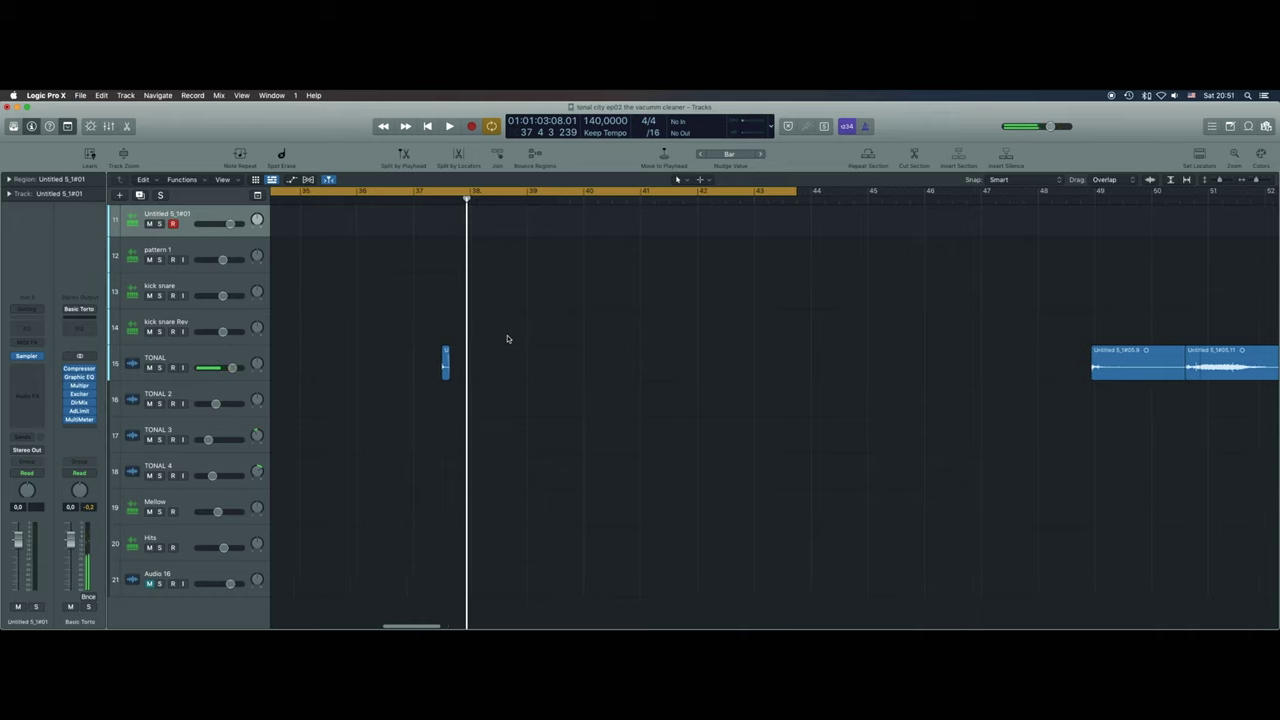
{"action": "scroll", "coordinate": [505, 338], "scroll_direction": "left", "scroll_amount": 12}
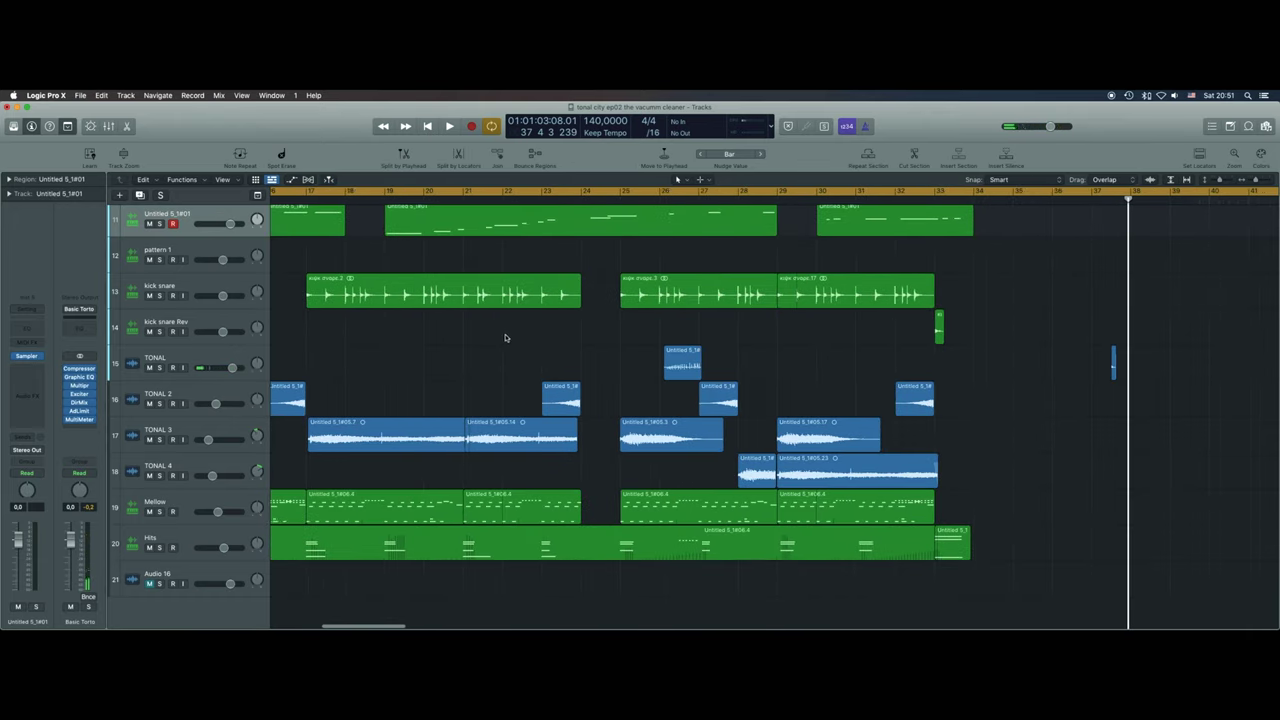
{"action": "left_click", "coordinate": [197, 506]}
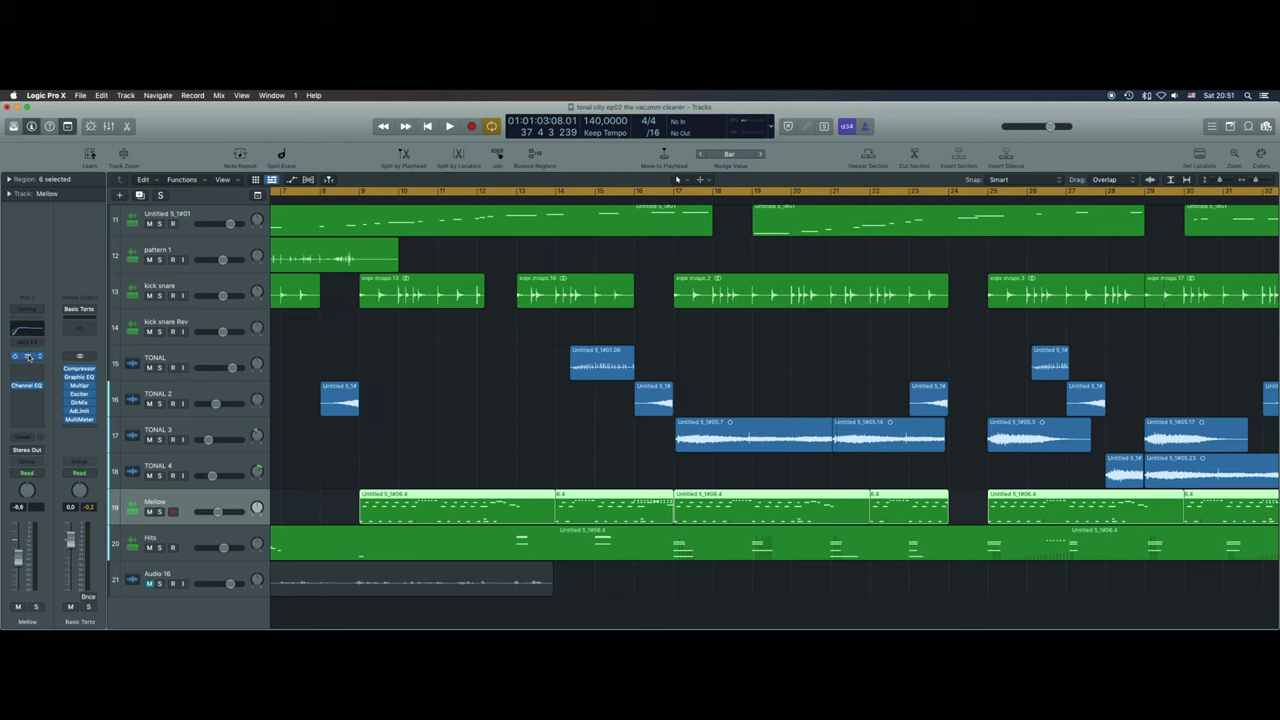
{"action": "left_click", "coordinate": [28, 357]}
Narrow the Mellow zone to C2 and audition it, then stretch it from F0 to E4.
{"action": "left_click_drag", "start_coordinate": [420, 545], "coordinate": [505, 541]}
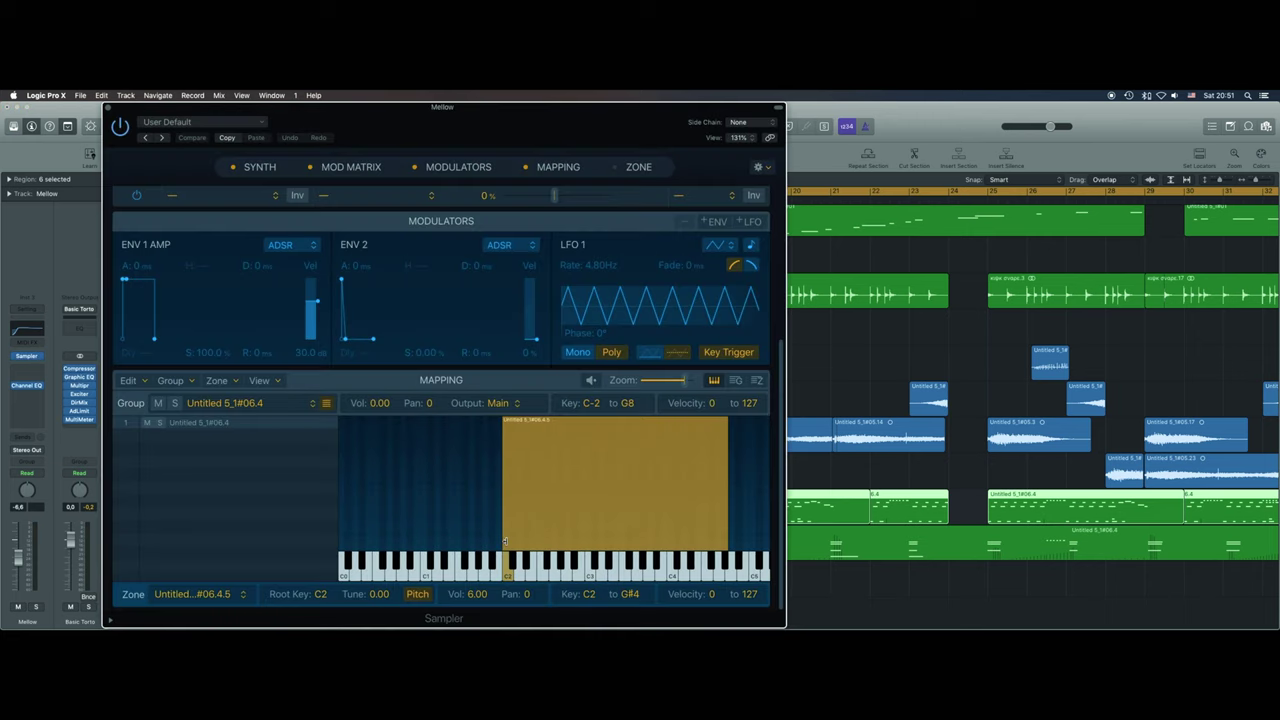
{"action": "left_click_drag", "start_coordinate": [723, 540], "coordinate": [502, 535]}
{"action": "left_click", "coordinate": [502, 538]}
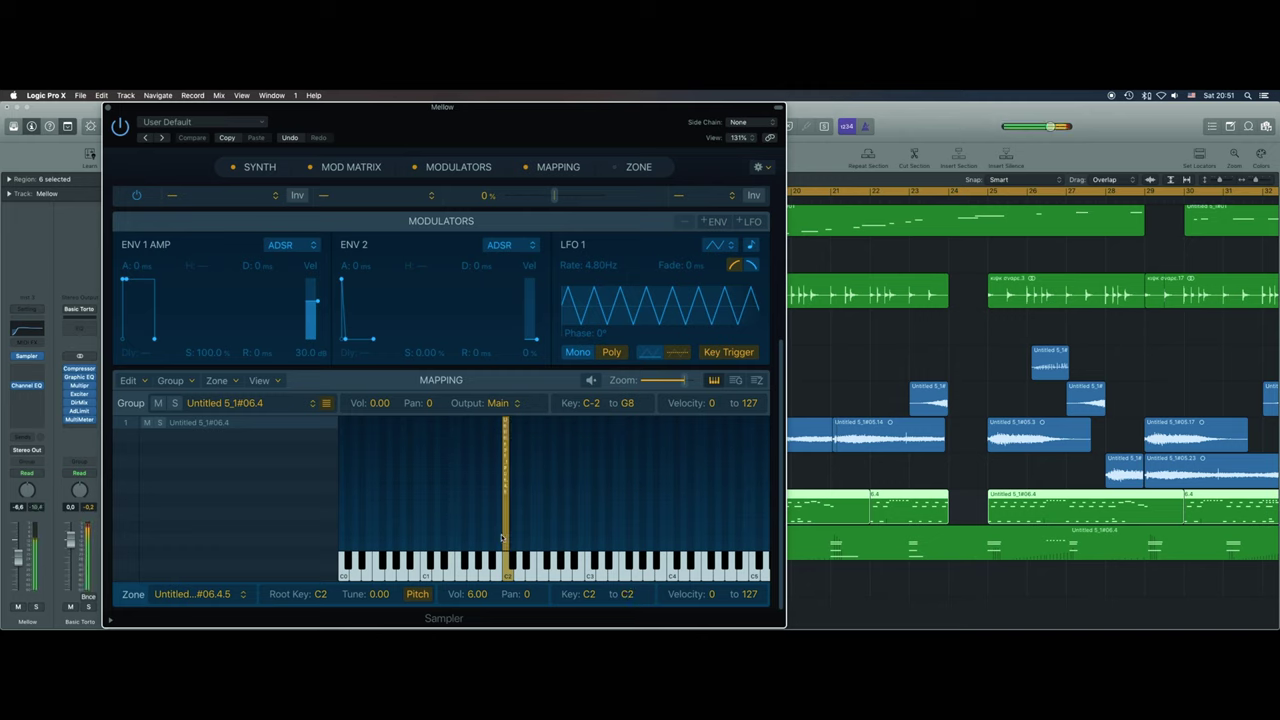
{"action": "left_click", "coordinate": [509, 540]}
{"action": "left_click_drag", "start_coordinate": [509, 531], "coordinate": [688, 531]}
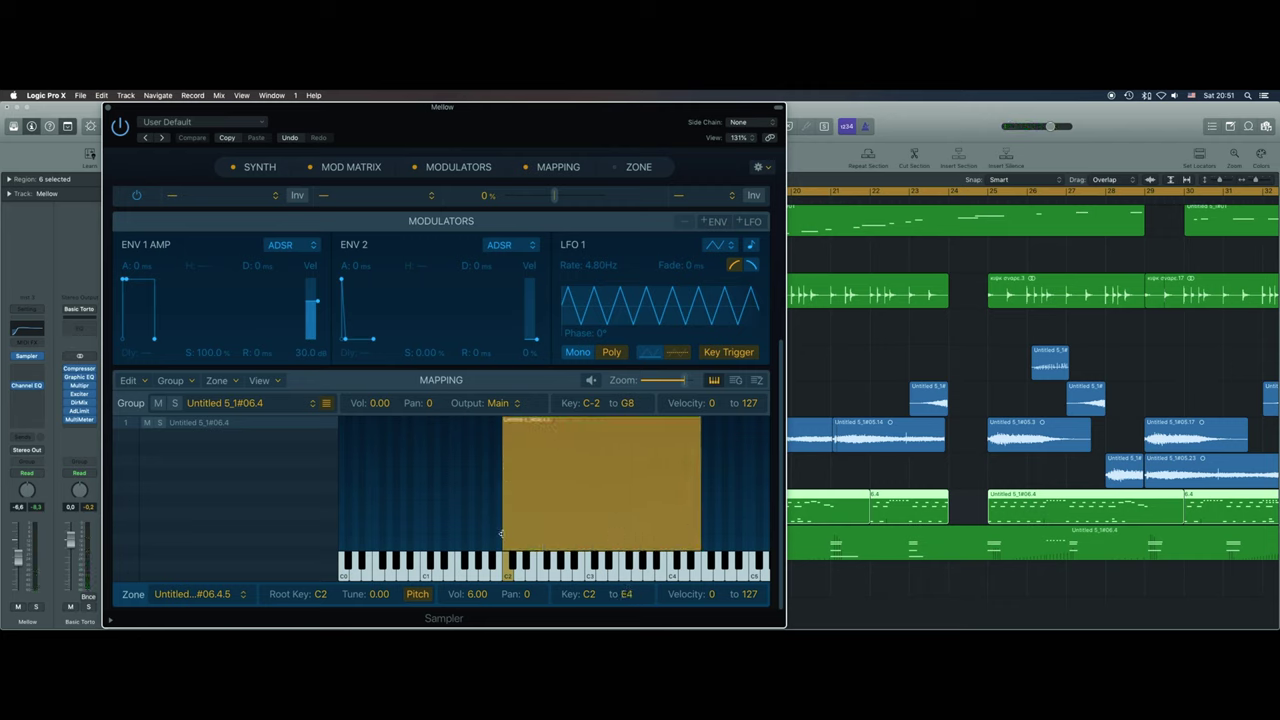
{"action": "left_click_drag", "start_coordinate": [500, 533], "coordinate": [357, 537]}
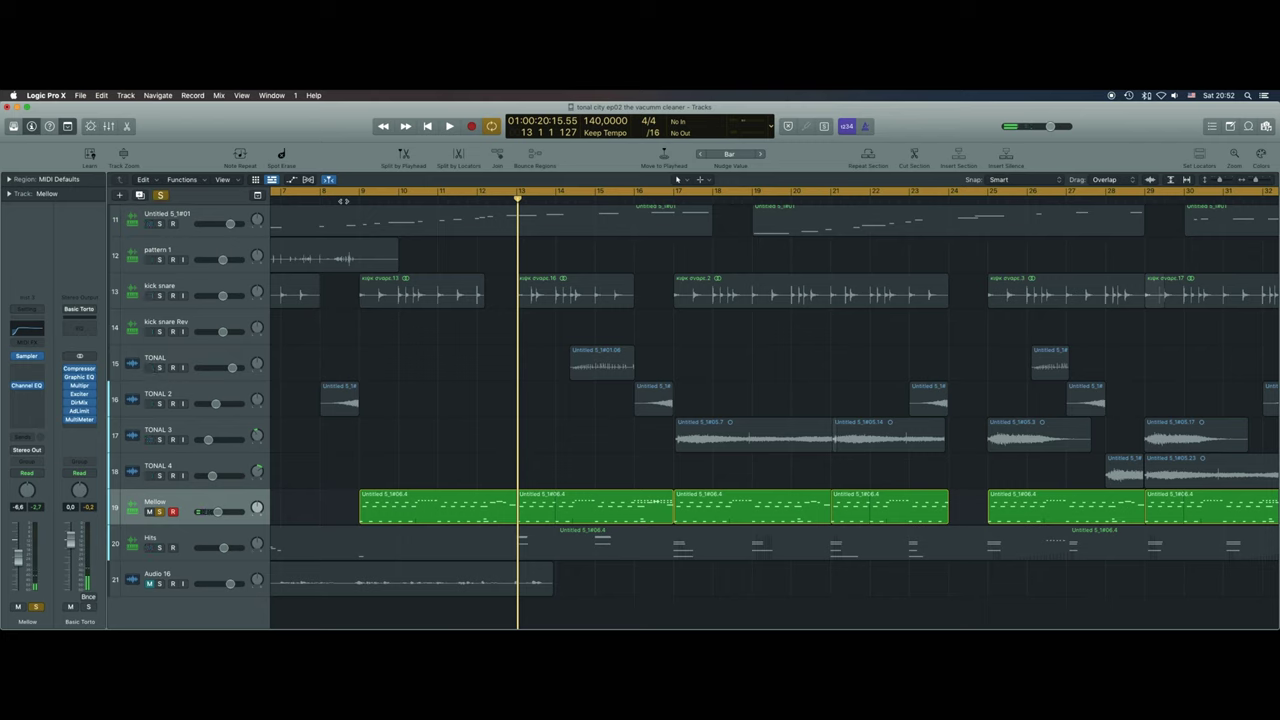
Play the Mellow part from around bar 8, then zoom out and select the Hits track.
{"action": "double_click", "coordinate": [345, 199]}
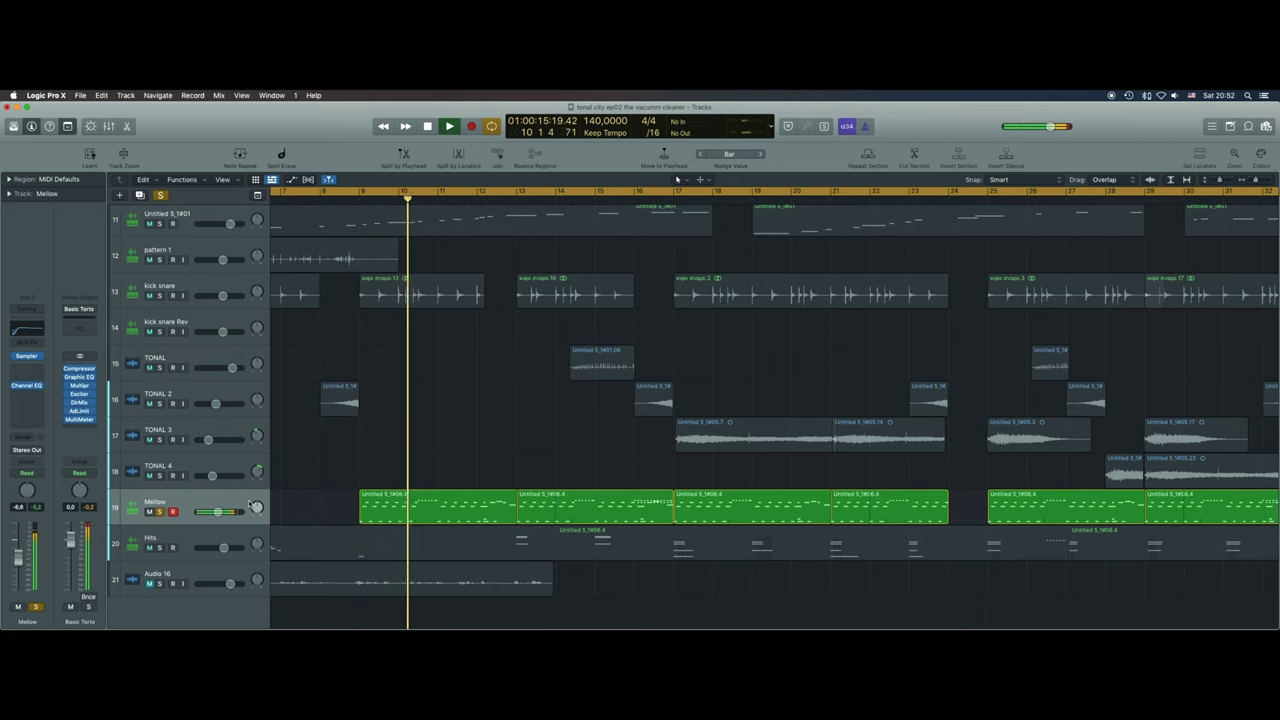
{"action": "key", "text": "space"}
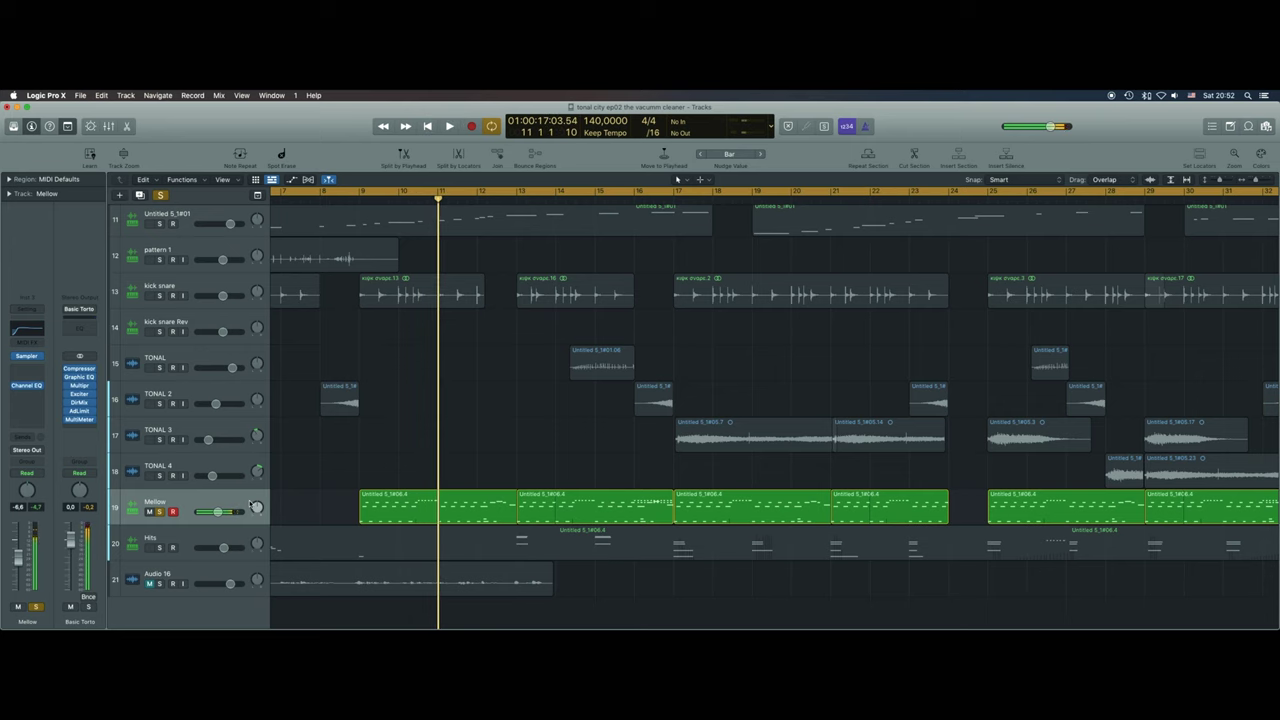
{"action": "left_click", "coordinate": [287, 505], "text": "ctrl+alt"}
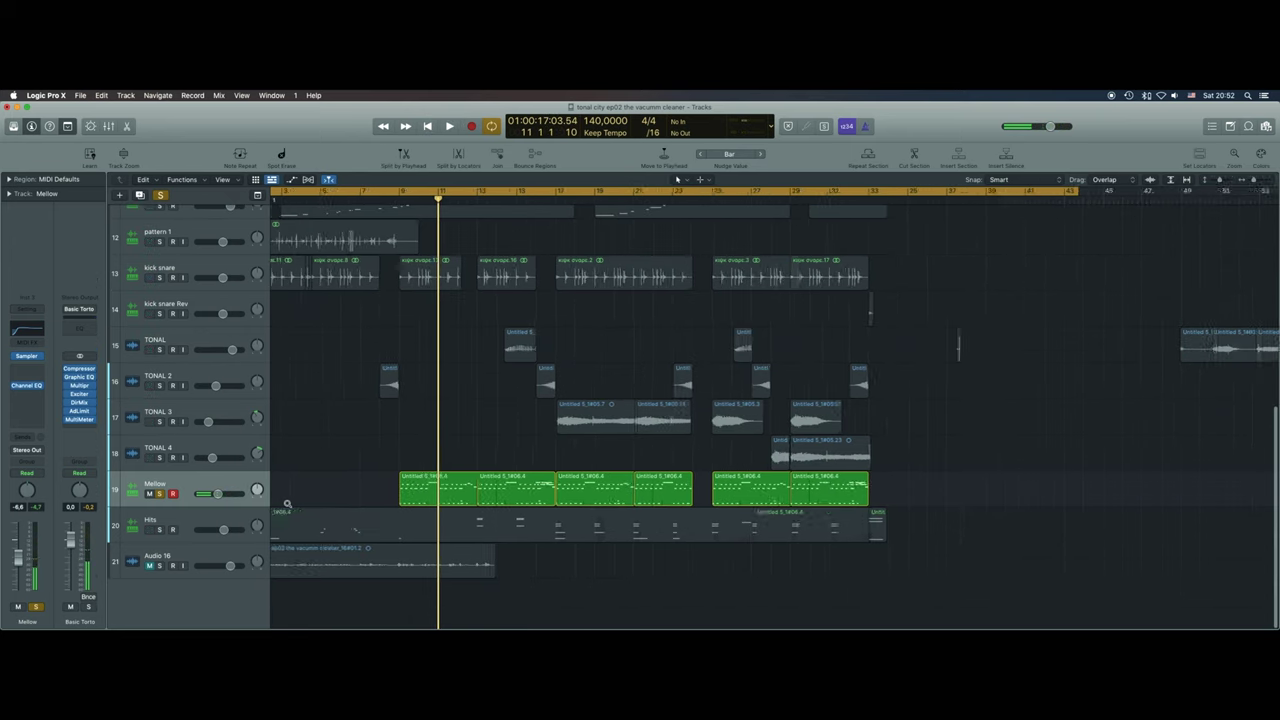
{"action": "left_click", "coordinate": [180, 522]}
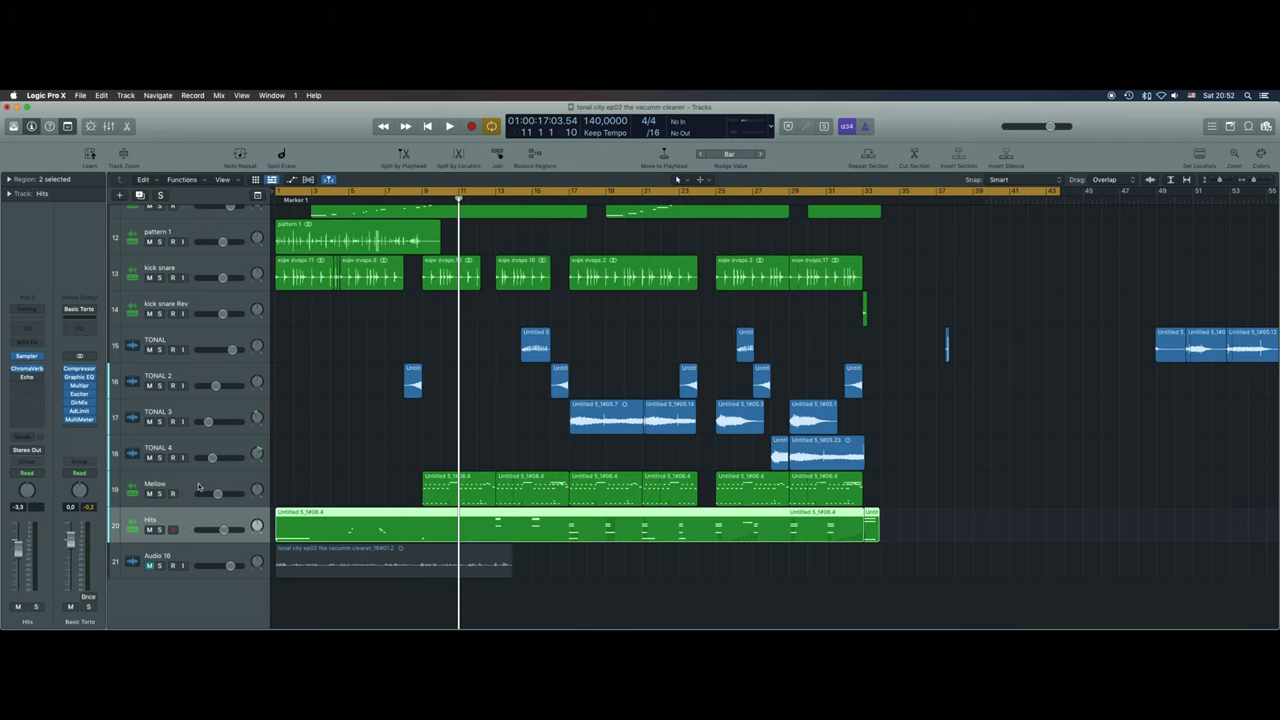
Check the Hits track's ChromaVerb settings (5.30 s decay), then solo Hits.
{"action": "left_click", "coordinate": [198, 492]}
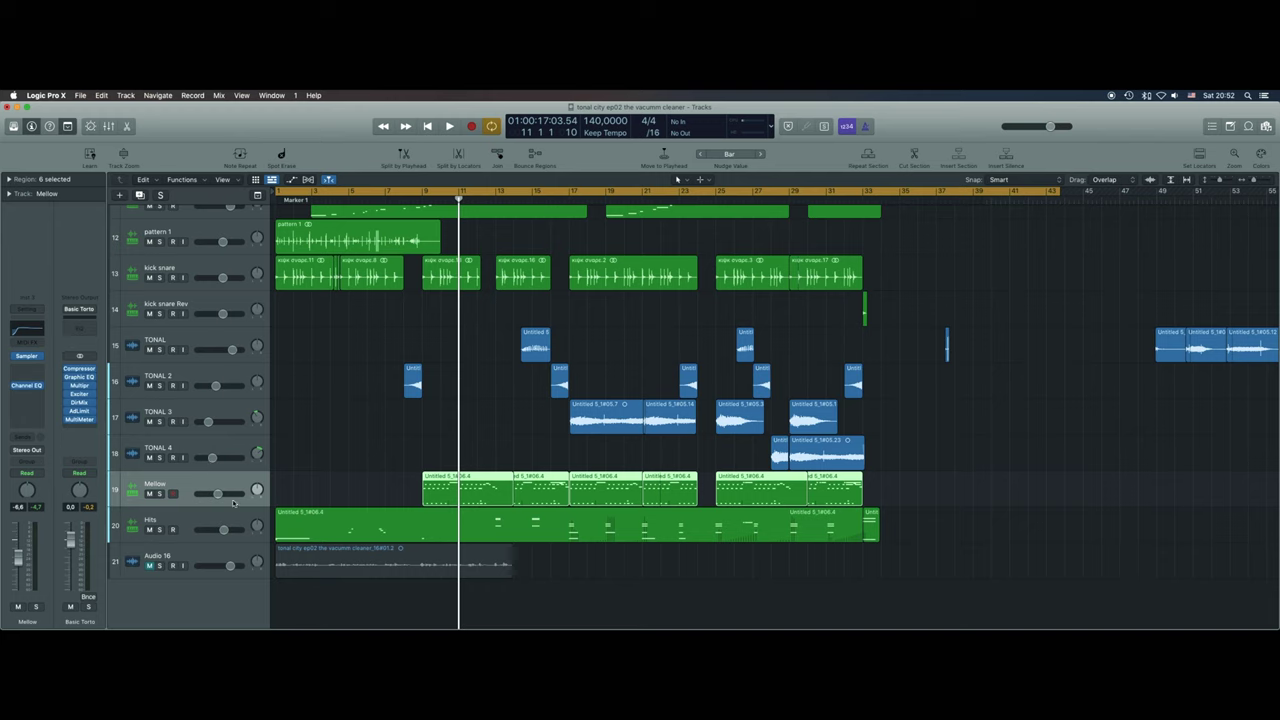
{"action": "left_click", "coordinate": [200, 526]}
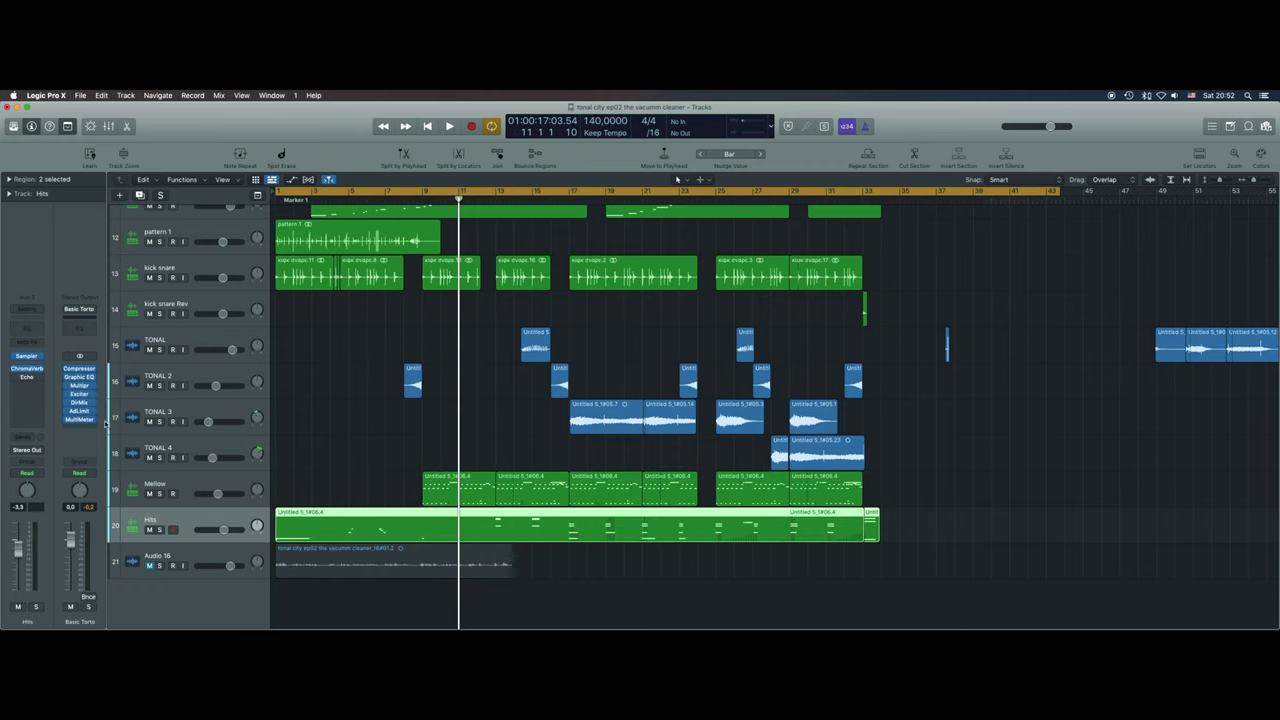
{"action": "left_click", "coordinate": [28, 374]}
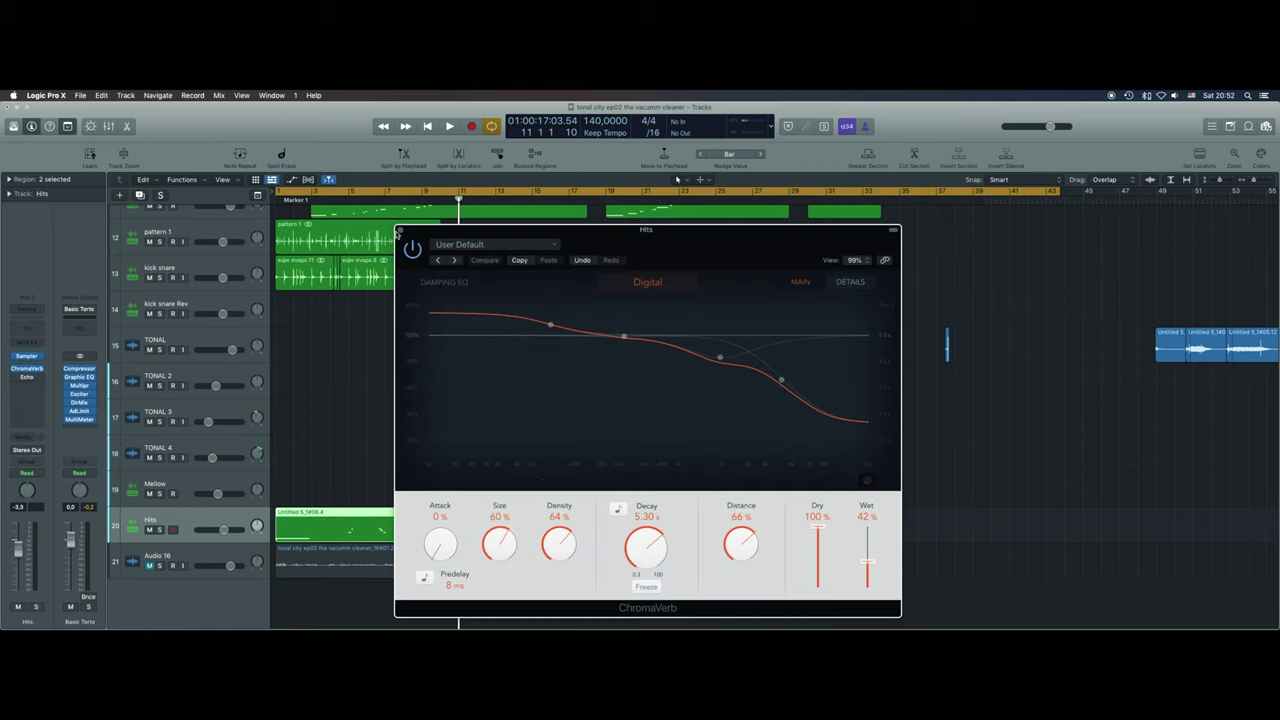
{"action": "left_click", "coordinate": [400, 232]}
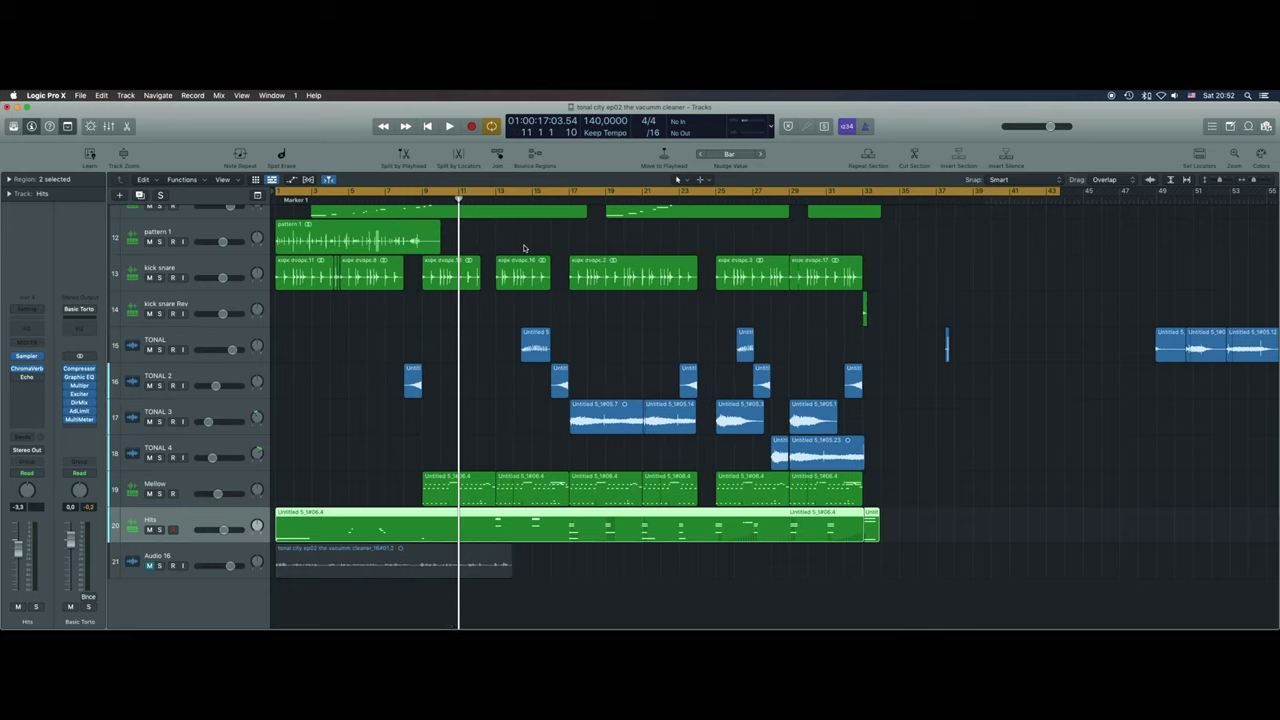
{"action": "left_click", "coordinate": [159, 529]}
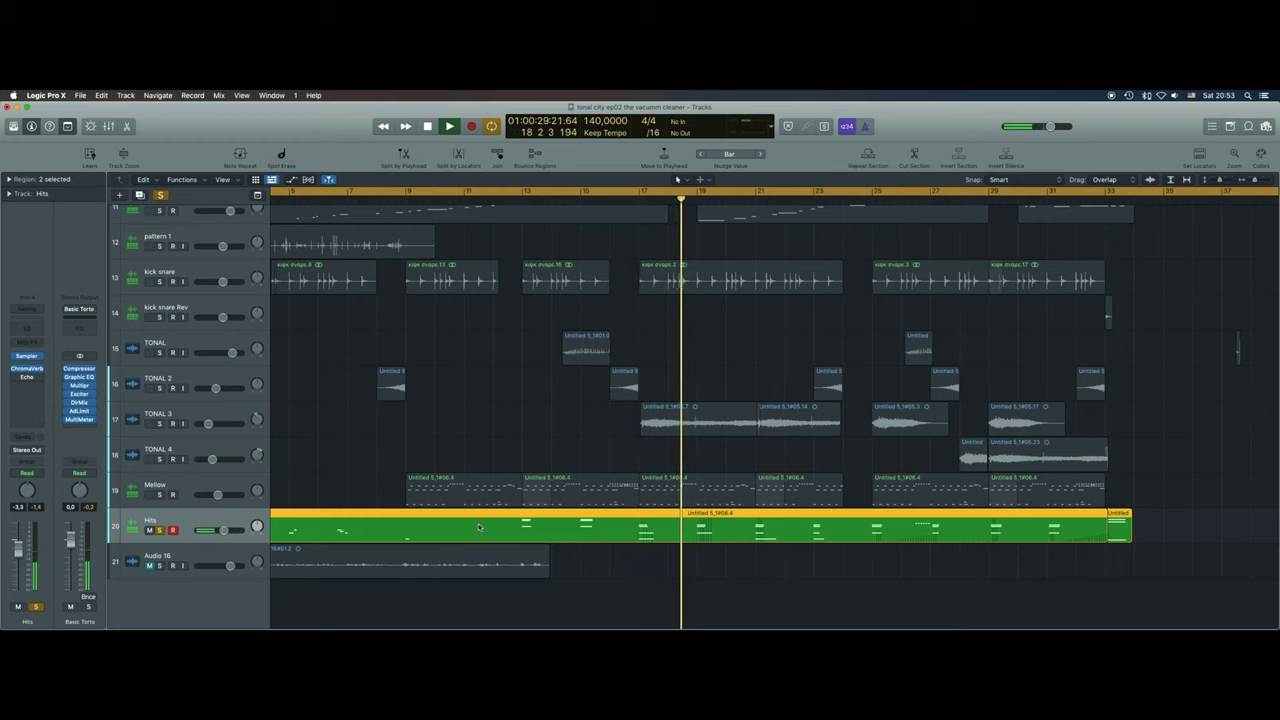
Play the soloed Hits track from the song start, stop, and turn its solo off.
{"action": "key", "text": "super+Left"}
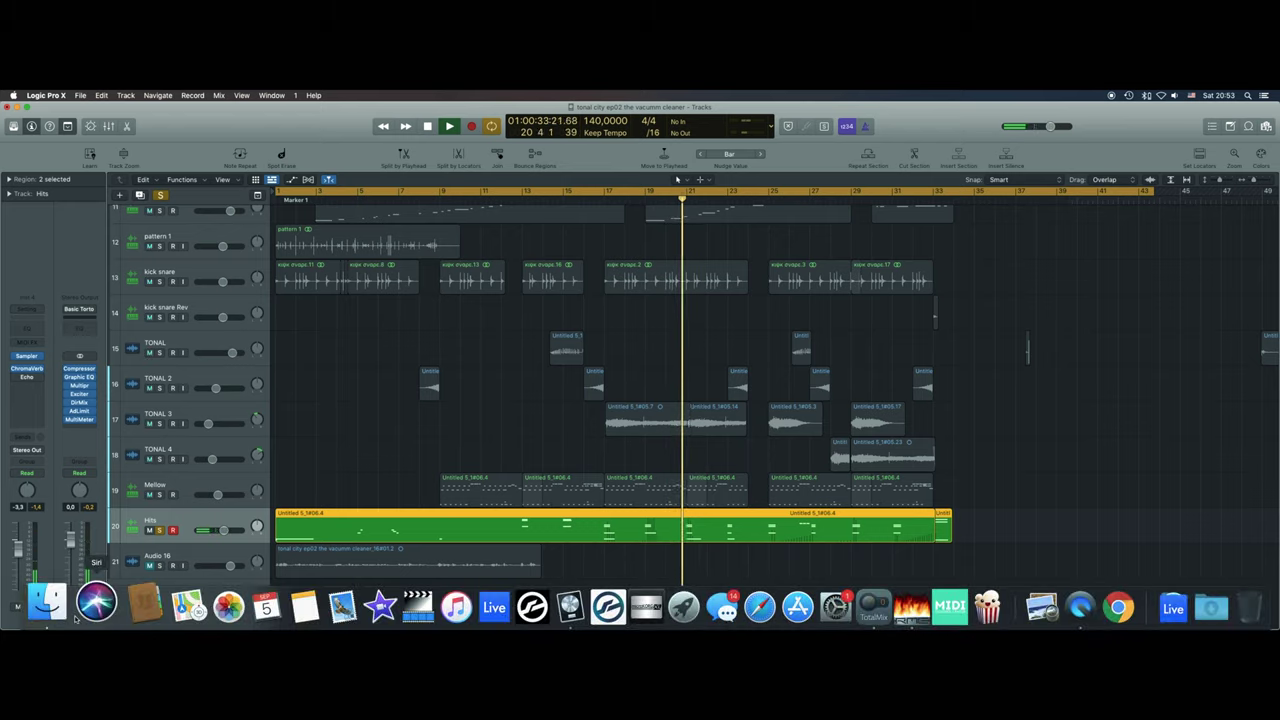
{"action": "key", "text": "Return"}
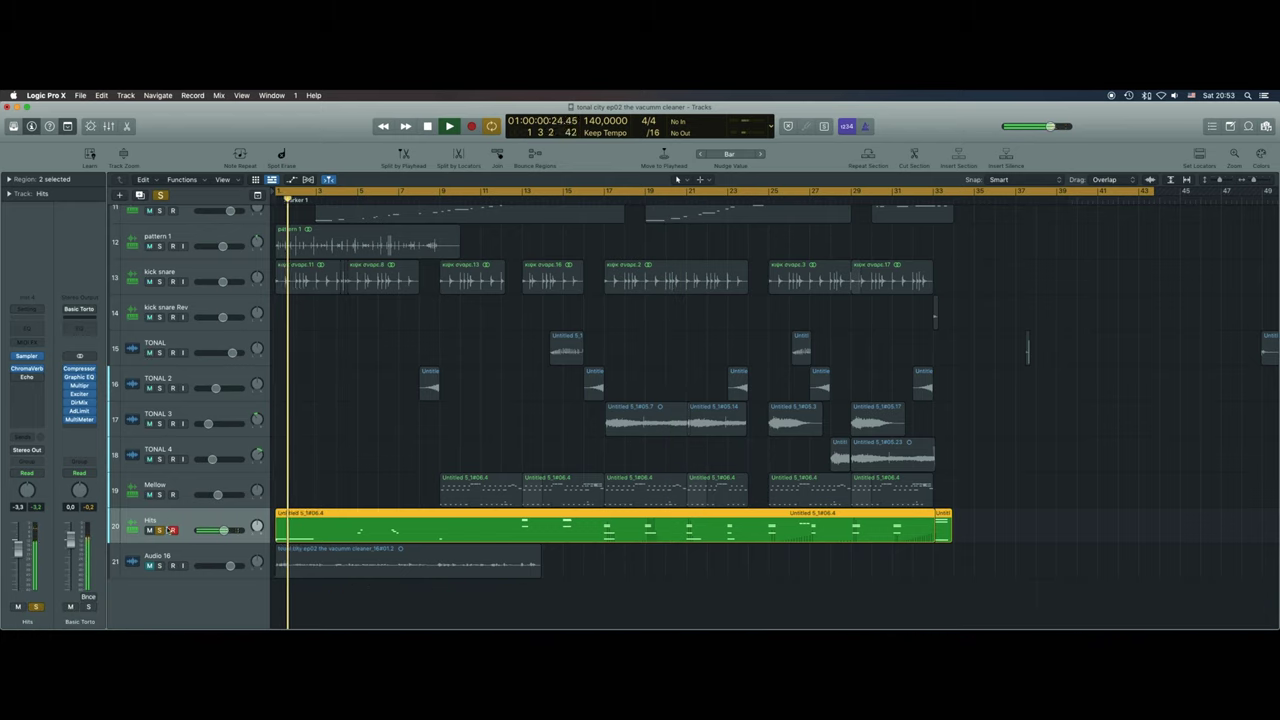
{"action": "key", "text": "space"}
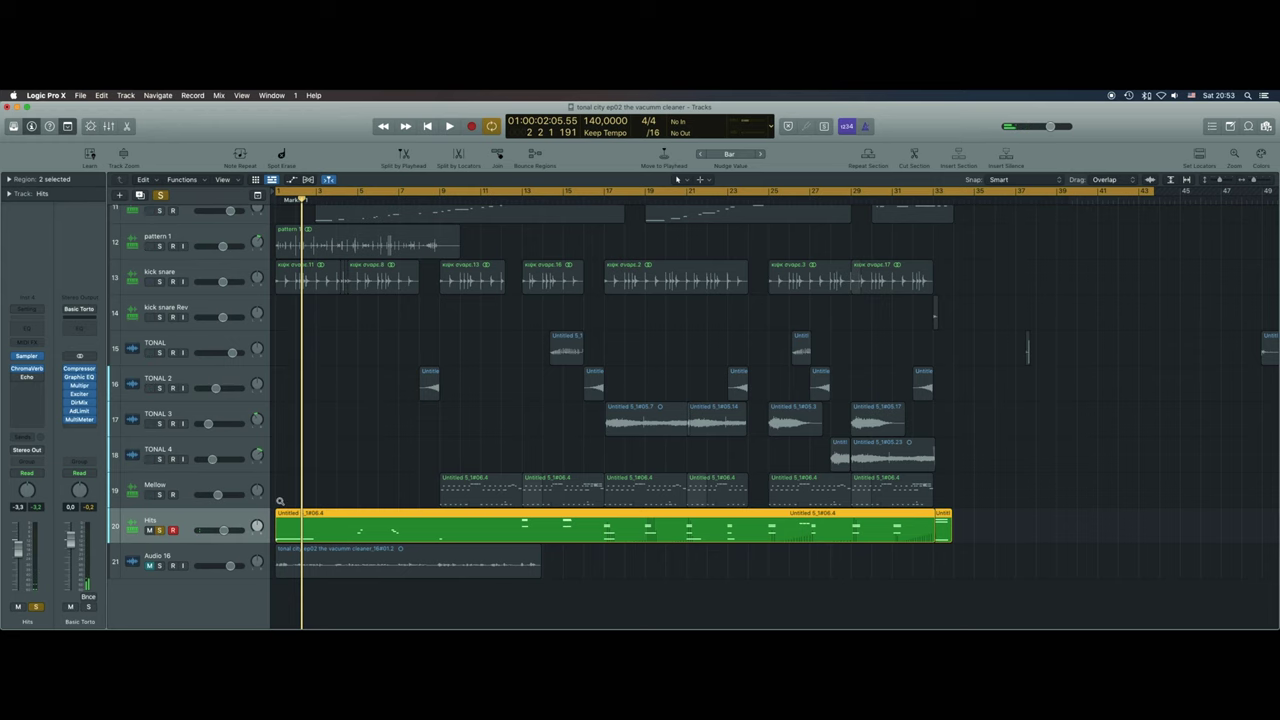
{"action": "scroll", "coordinate": [280, 502], "scroll_direction": "down", "scroll_amount": 2}
{"action": "left_click", "coordinate": [160, 538]}
Solo the kick snare track and play it briefly from bar 1.
{"action": "scroll", "coordinate": [302, 455], "scroll_direction": "up", "scroll_amount": 3}
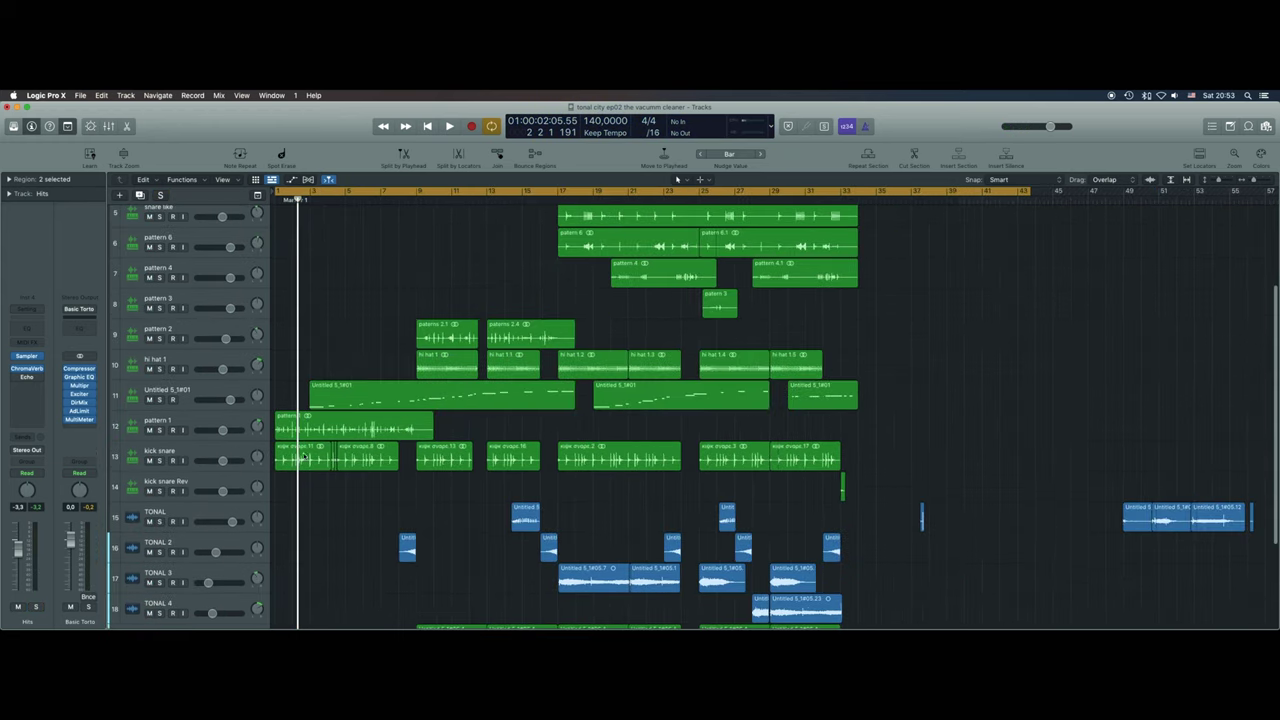
{"action": "left_click", "coordinate": [160, 461]}
{"action": "key", "text": "space"}
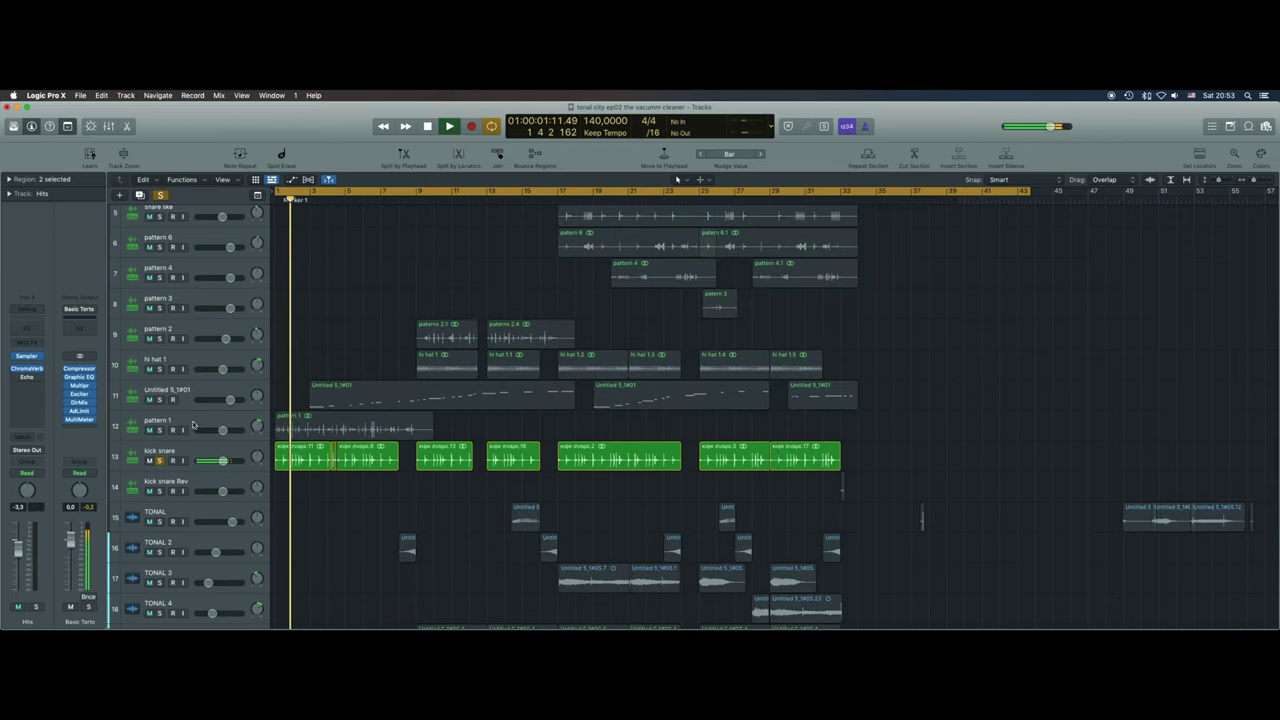
{"action": "key", "text": "space"}
{"action": "scroll", "coordinate": [349, 443], "scroll_direction": "up", "scroll_amount": 5}
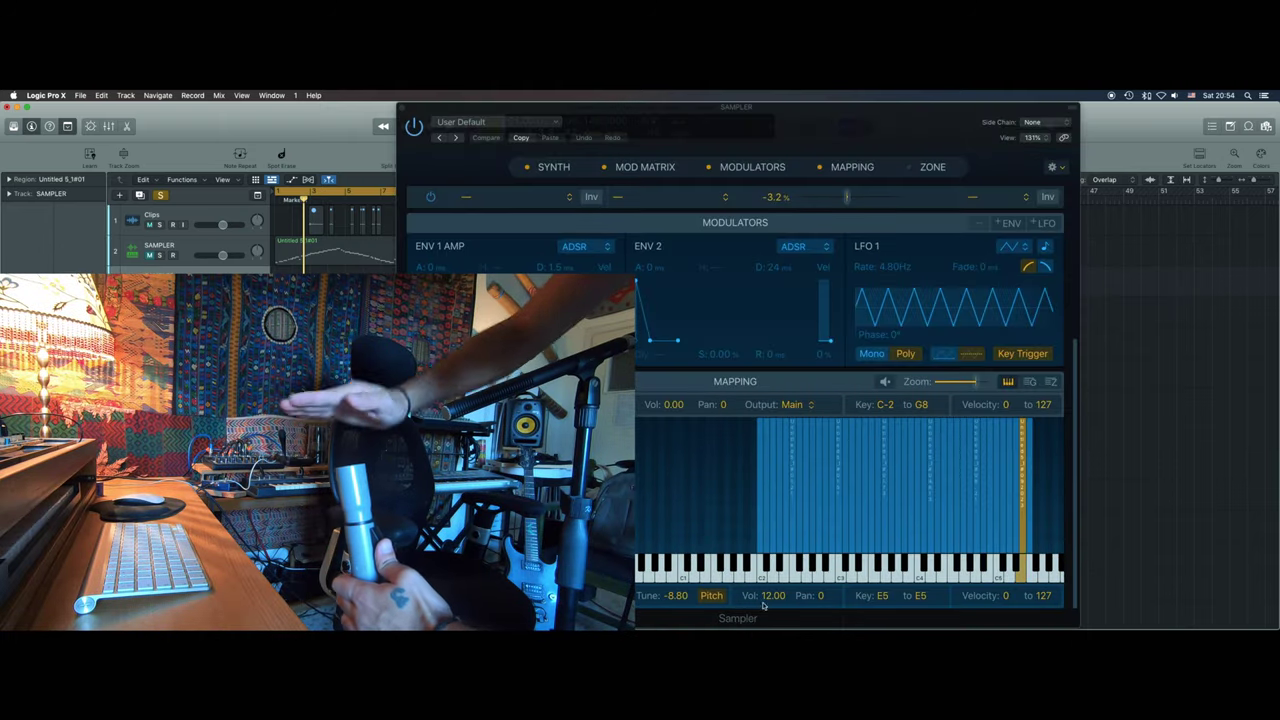
Retune the Sampler zones by ear to about -0.20, 0.60 and -11.80.
{"action": "mouse_move", "coordinate": [673, 598]}
{"action": "left_mouse_down"}
{"action": "mouse_move", "coordinate": [677, 576]}
{"action": "mouse_move", "coordinate": [670, 619]}
{"action": "left_mouse_up"}
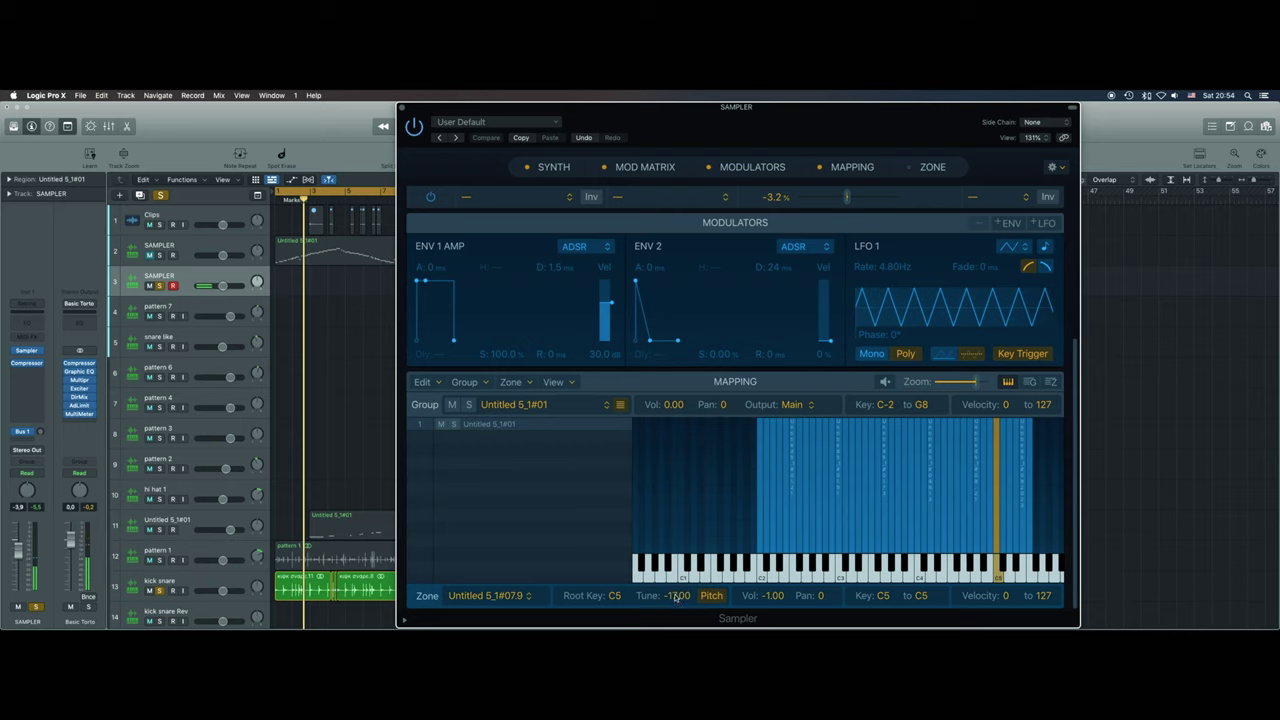
{"action": "left_click_drag", "start_coordinate": [678, 566], "coordinate": [680, 562]}
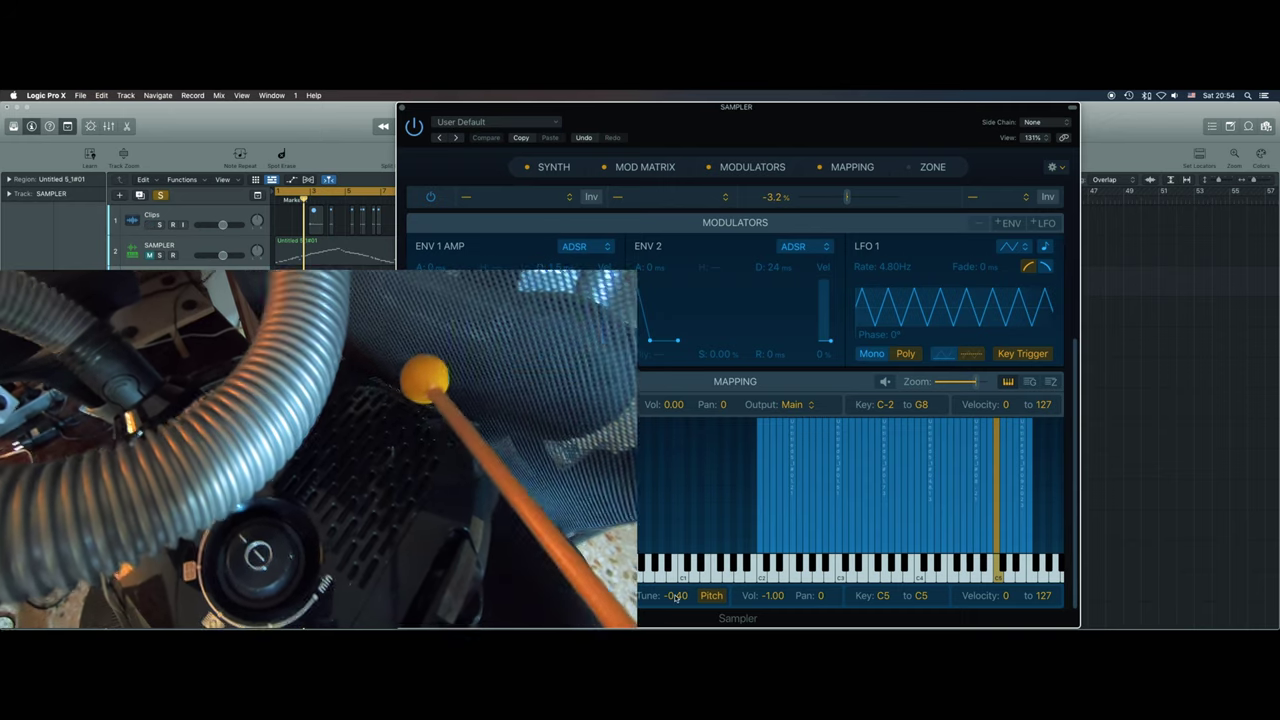
{"action": "left_click_drag", "start_coordinate": [678, 596], "coordinate": [677, 642]}
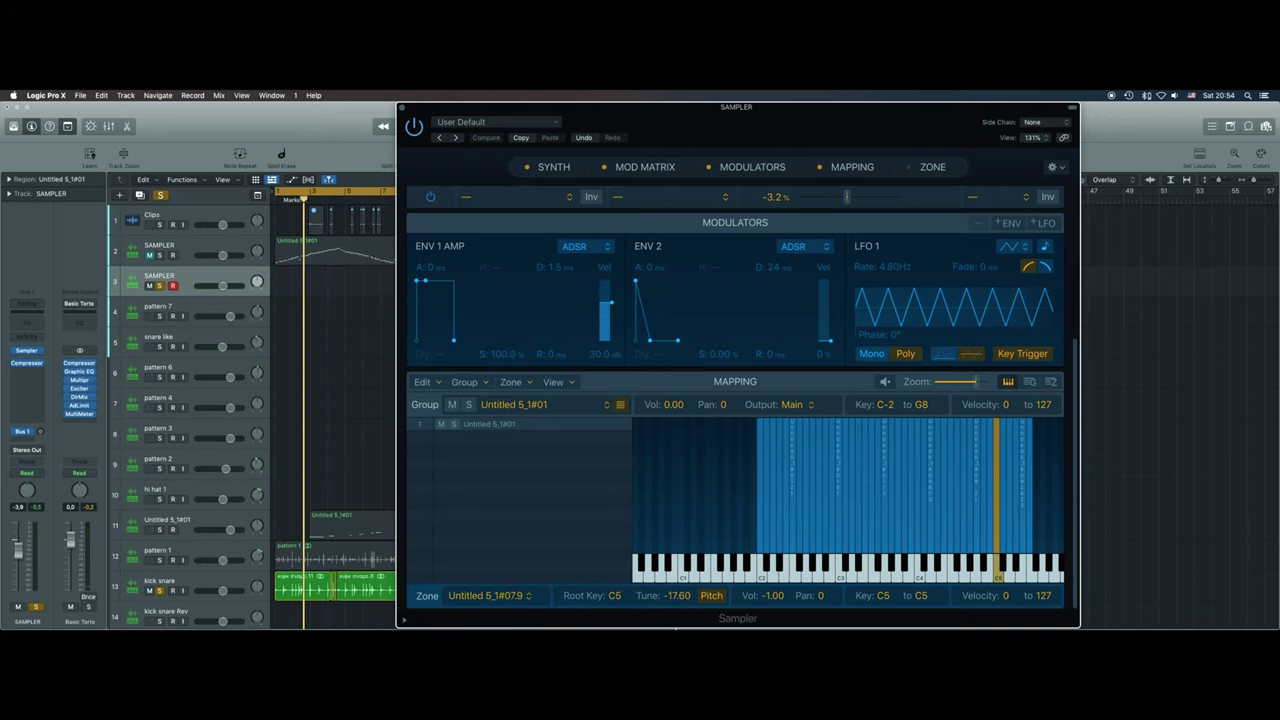